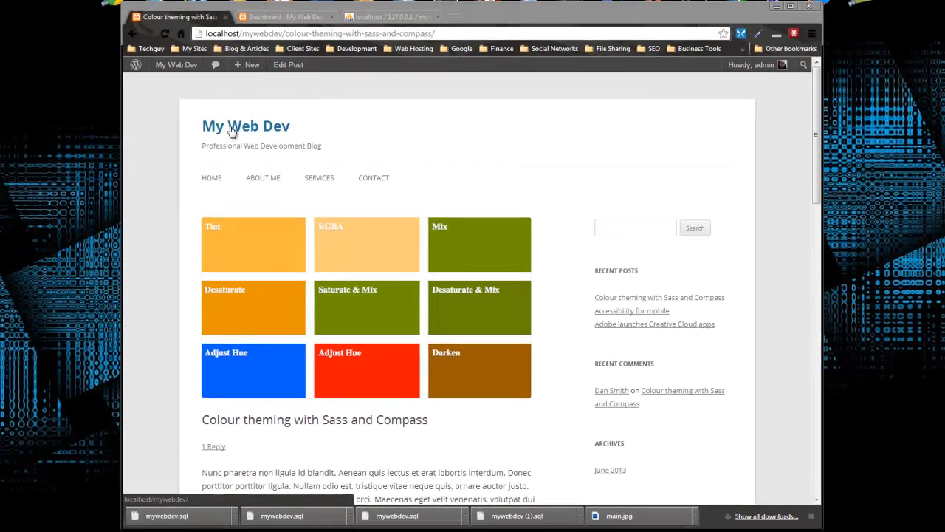
- Visit the blog's home page, About Me page and "Colour theming with Sass and Compass" post to compare their page titles
click(243, 141)
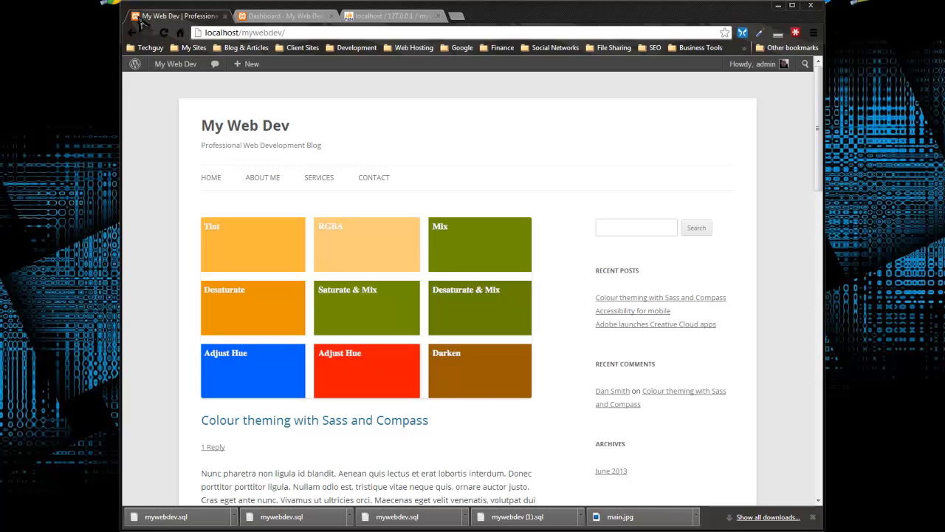
click(257, 180)
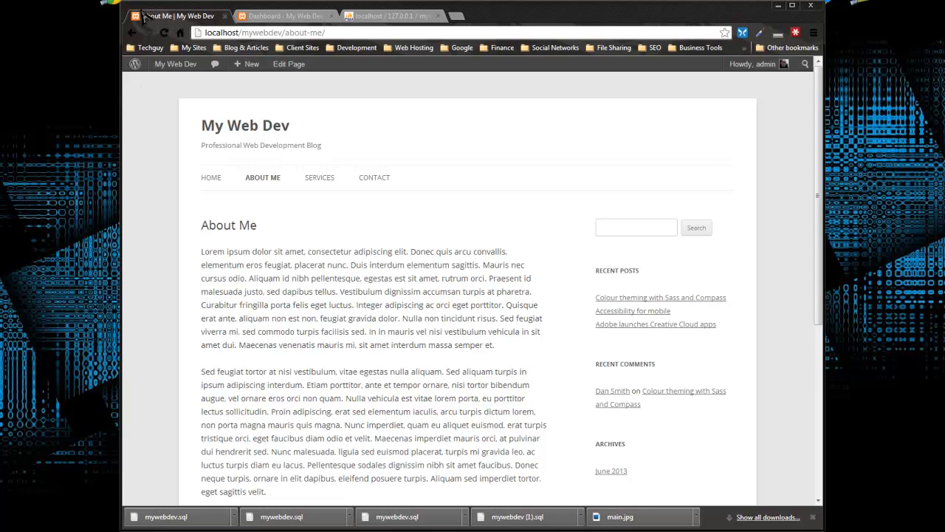
click(622, 299)
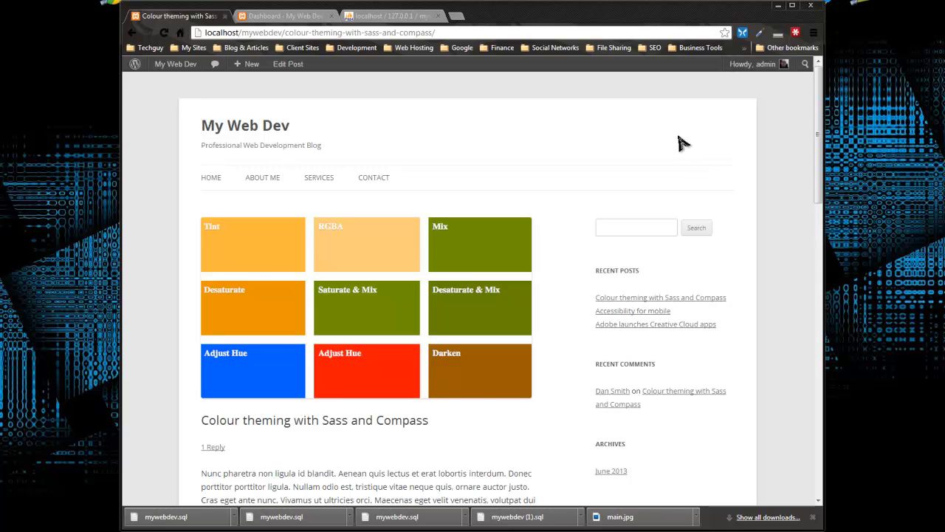
- View the post's page source, highlight its title tag, and return to the post
key(ctrl+u)
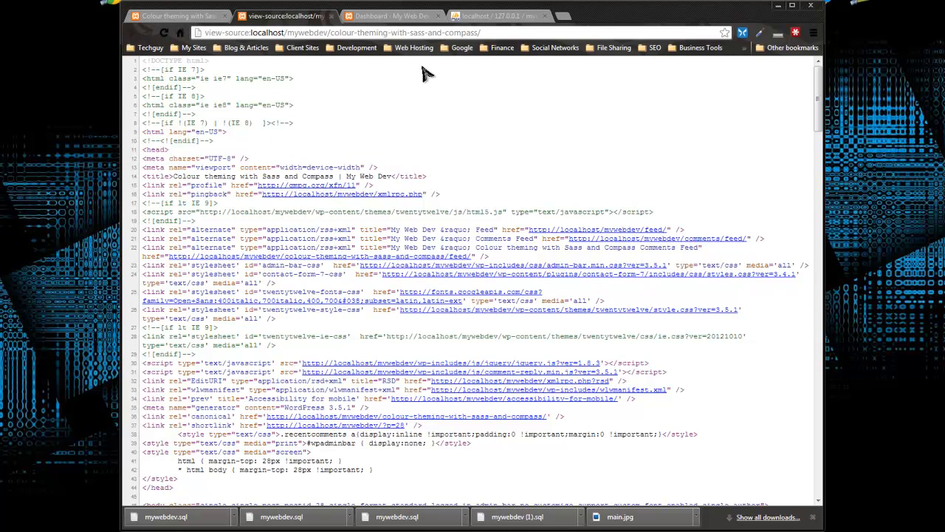
drag(144, 178, 447, 185)
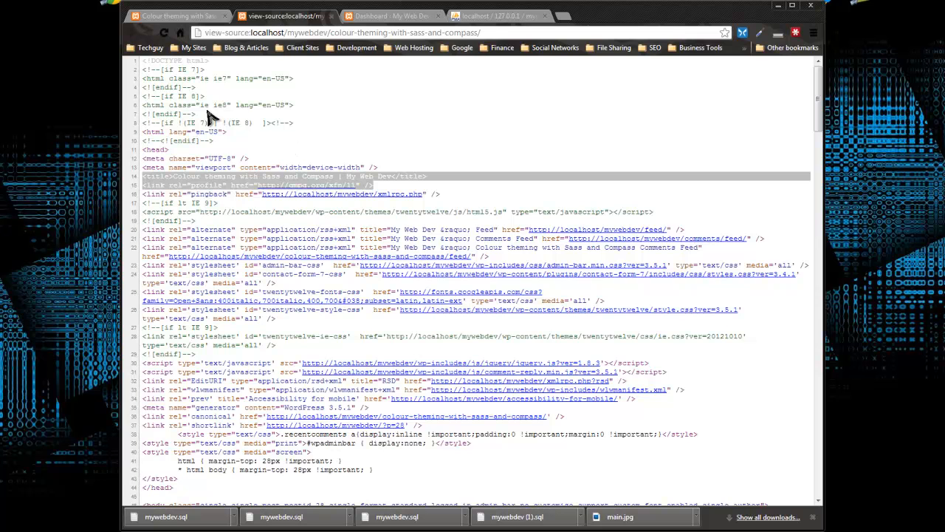
click(200, 16)
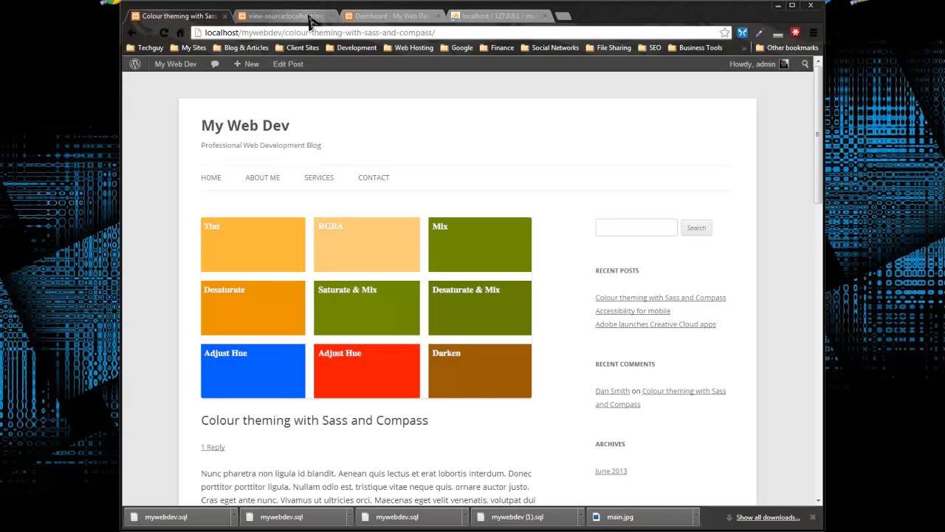
- Search for "all in one SEO" among the installable plugins from the site's WordPress dashboard
click(417, 16)
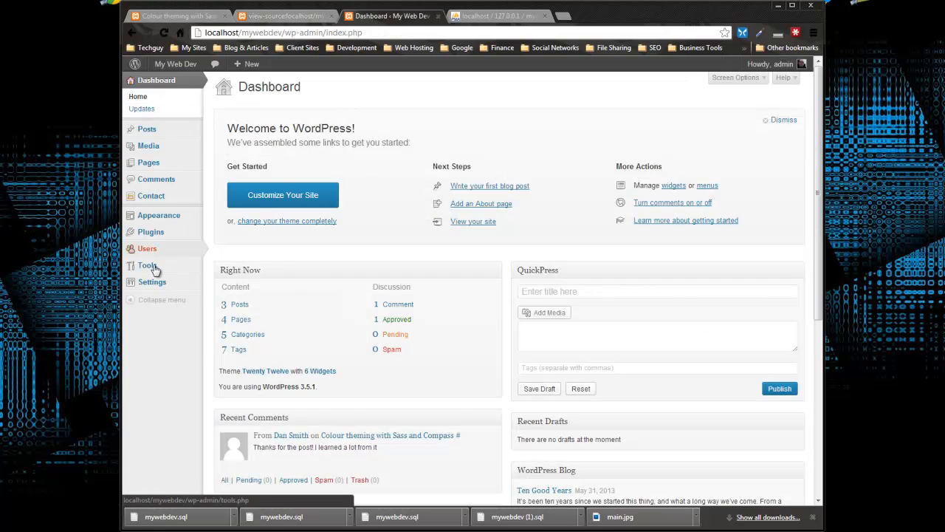
mouse_move(161, 285)
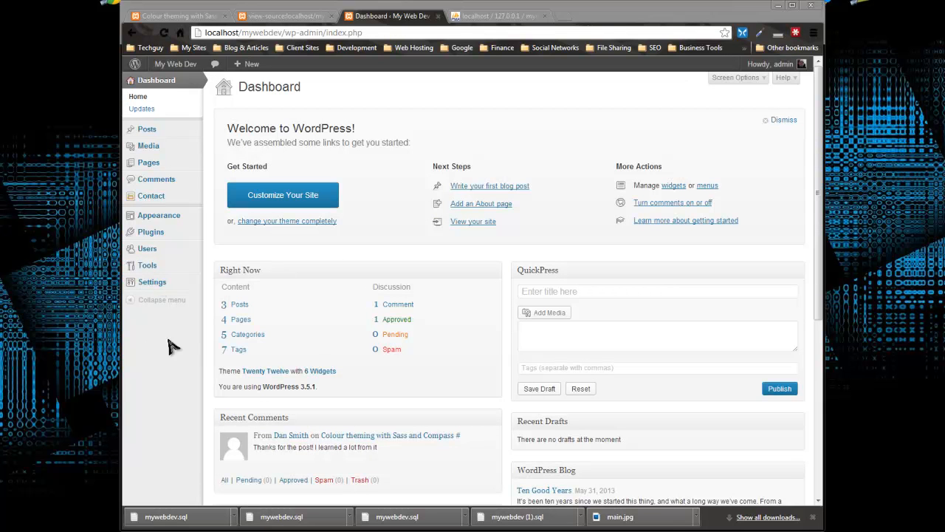
click(151, 232)
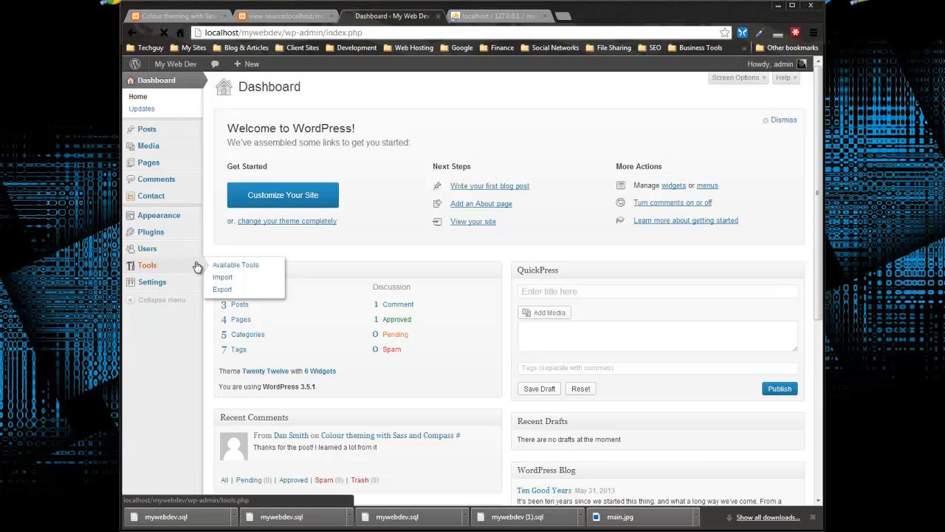
click(300, 89)
click(271, 171)
text(all in one)
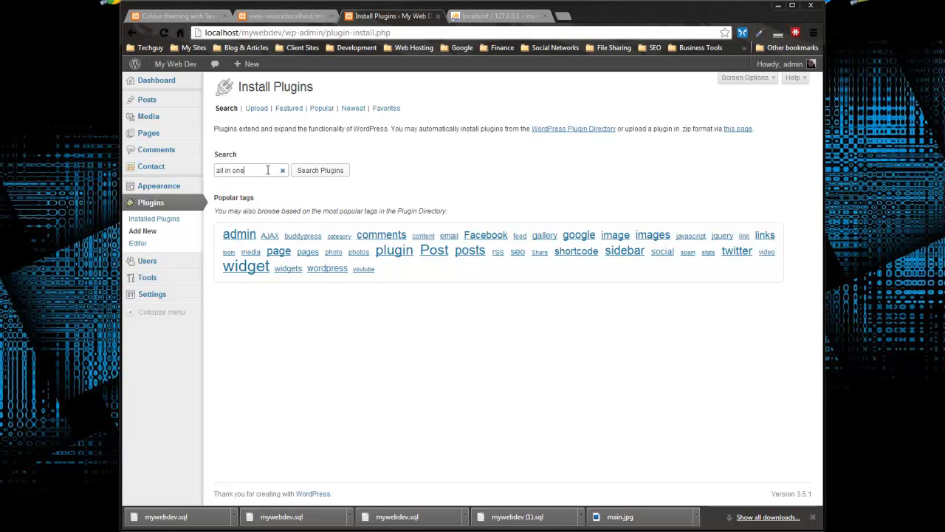
text( SEO)
key(Return)
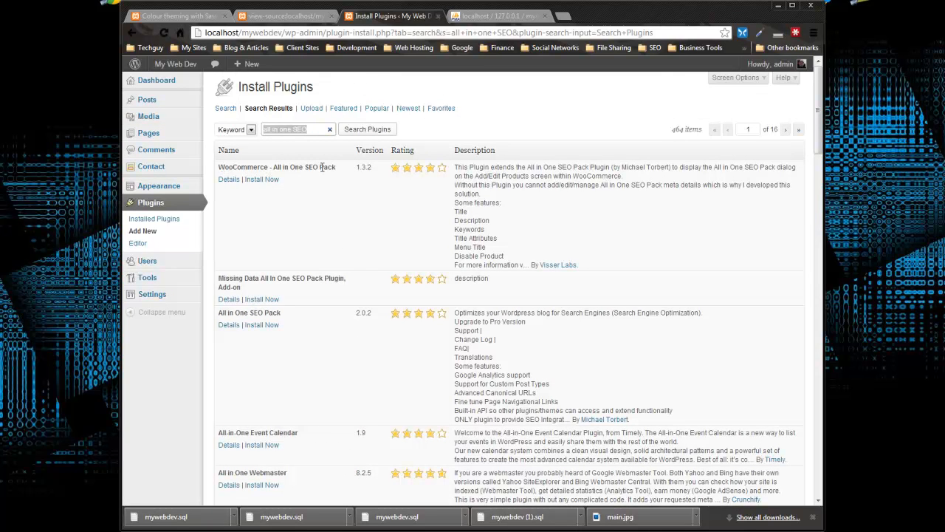
scroll(325, 203, down, 1)
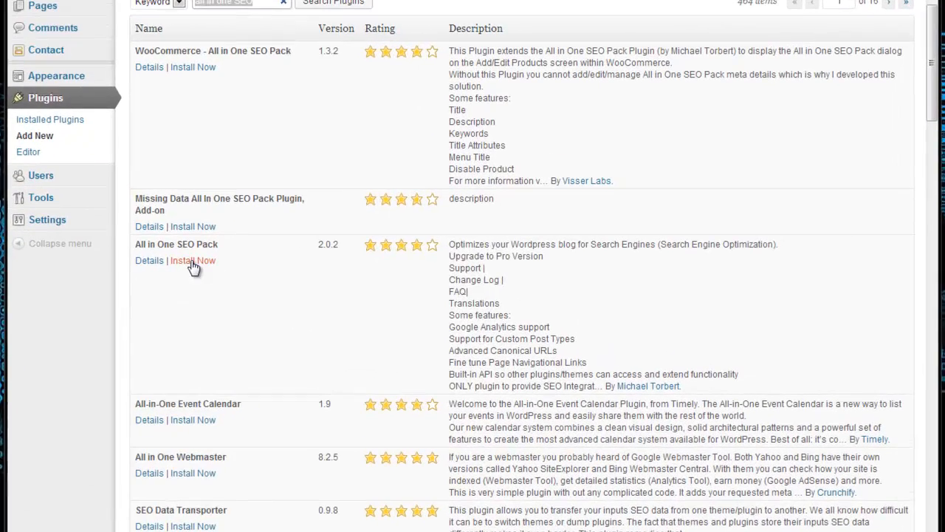
click(193, 265)
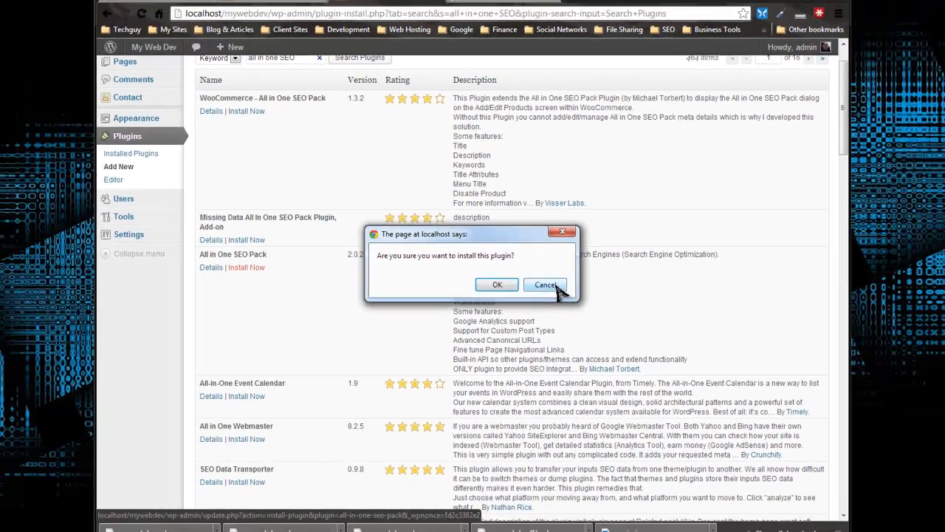
click(567, 284)
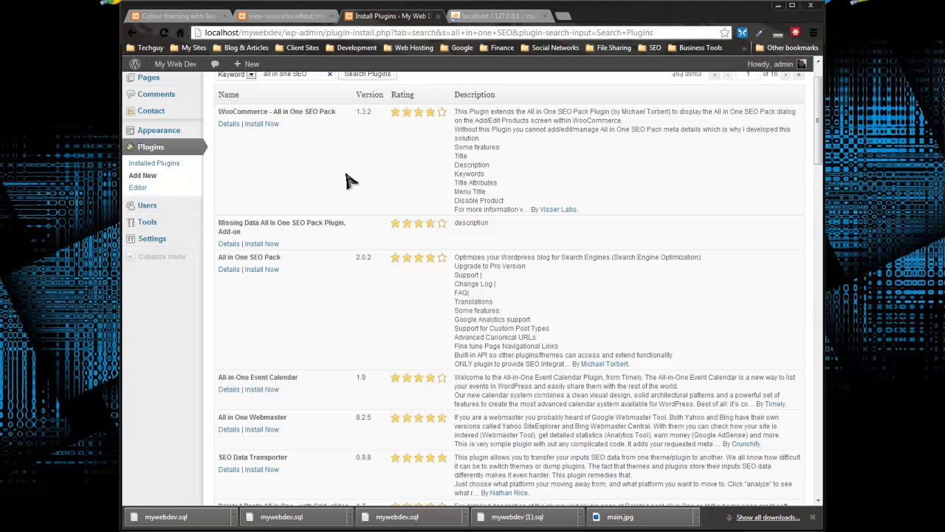
- Open the Plugin Directory of wordpress.org in a new browser tab
click(564, 16)
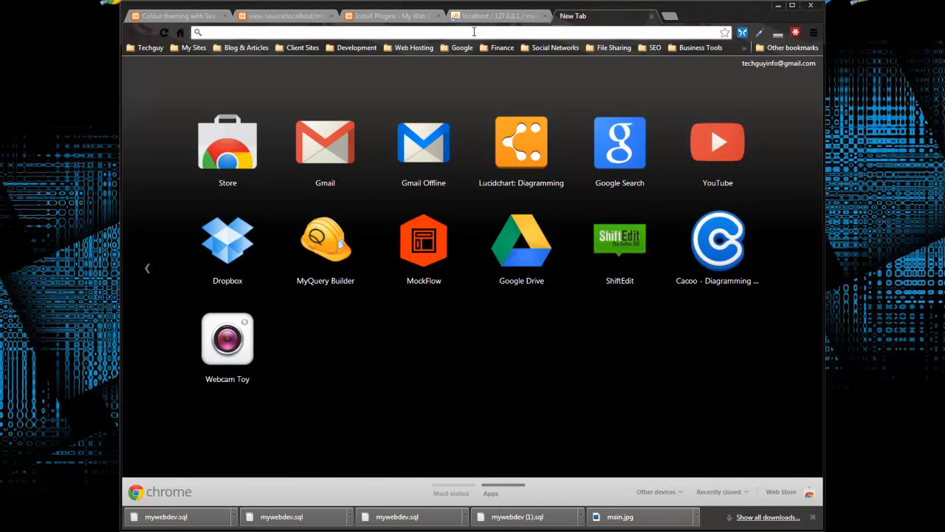
text(word)
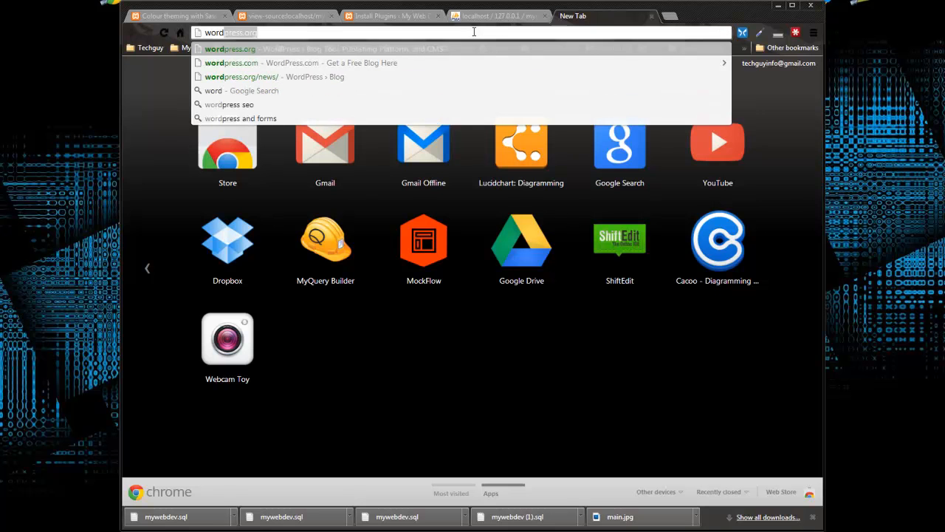
key(Return)
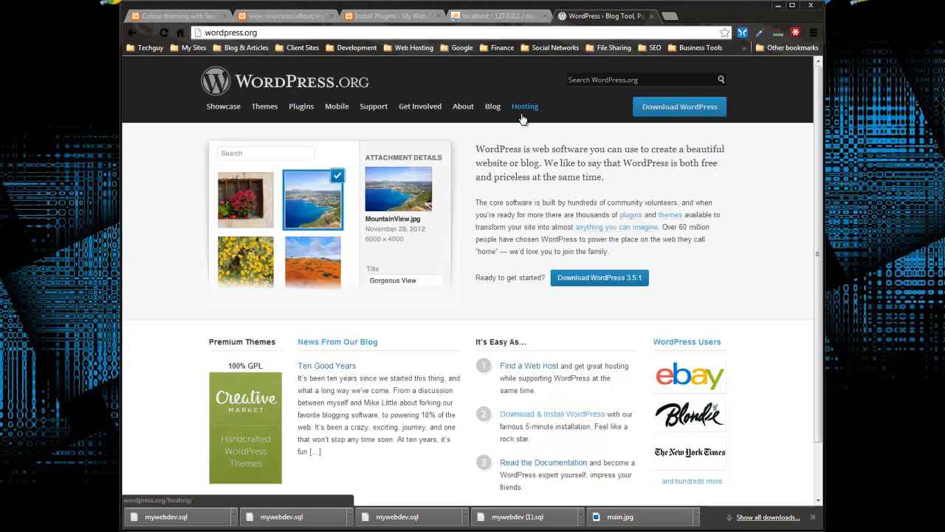
click(302, 110)
scroll(177, 168, down, 1)
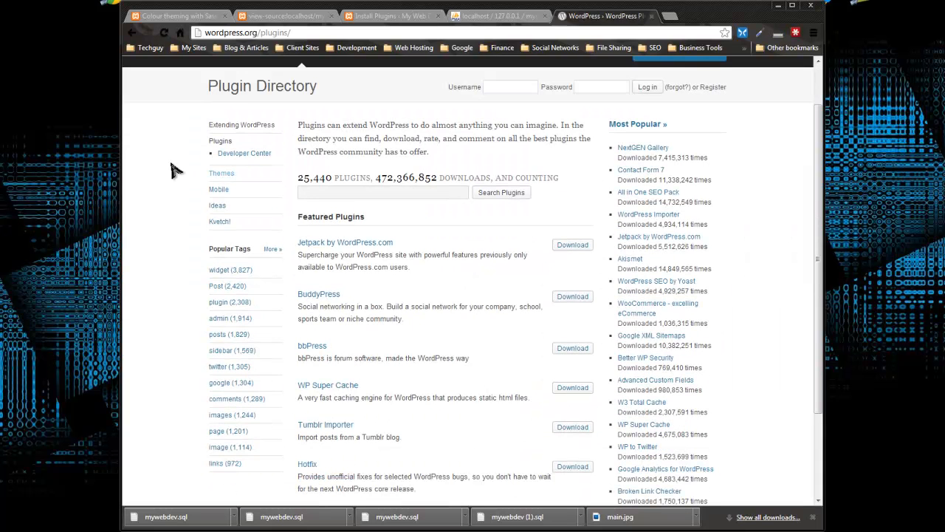
- Search the WordPress.org Plugin Directory for "all in one seo" and look through the results
click(350, 194)
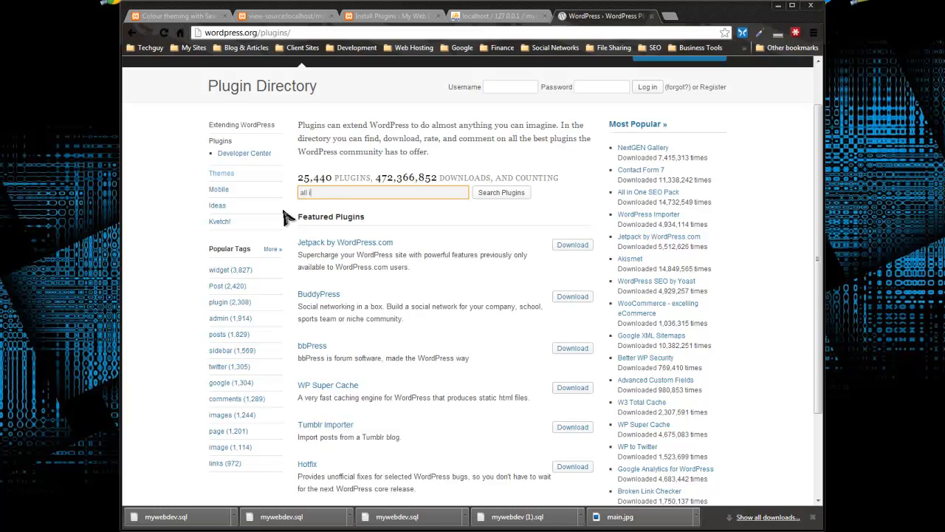
text(all in one seo)
click(502, 194)
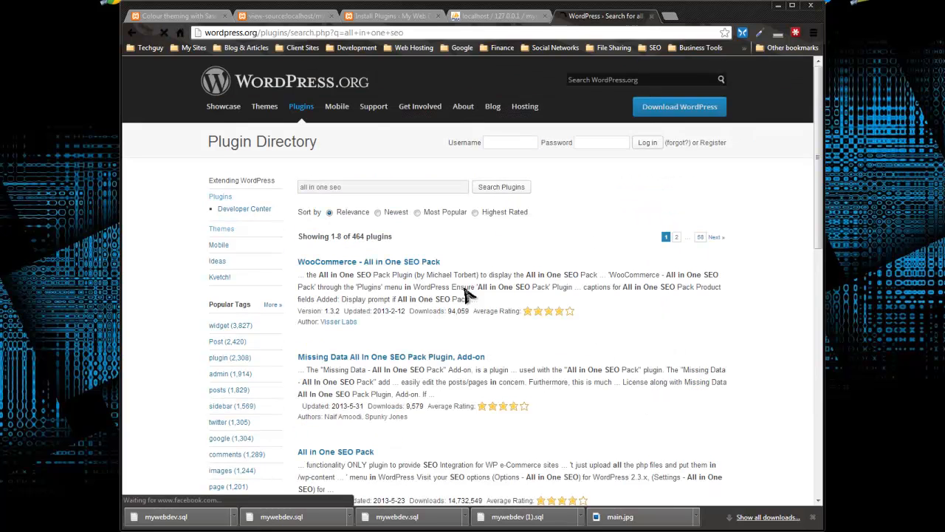
scroll(458, 185, down, 1)
scroll(458, 183, down, 1)
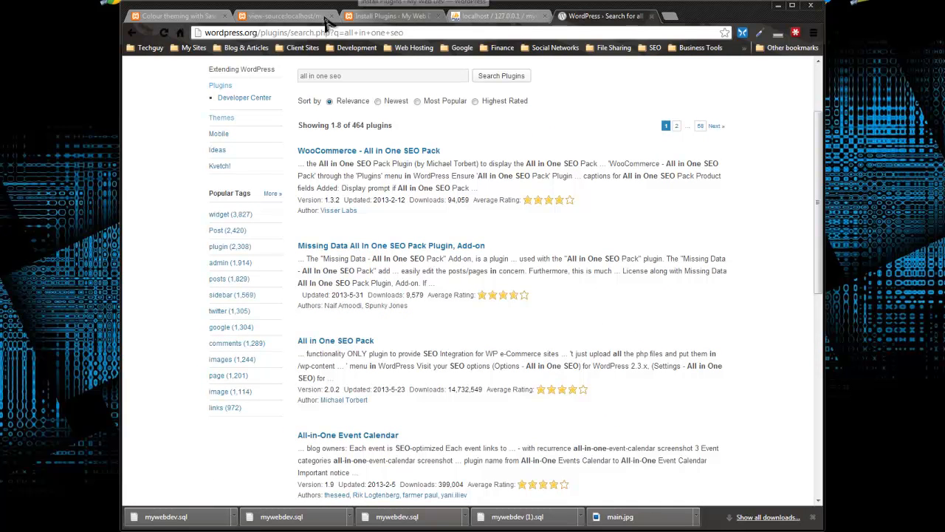
- Close the page-source tab and look over the dashboard's plugin search results again
click(180, 16)
click(279, 32)
click(292, 16)
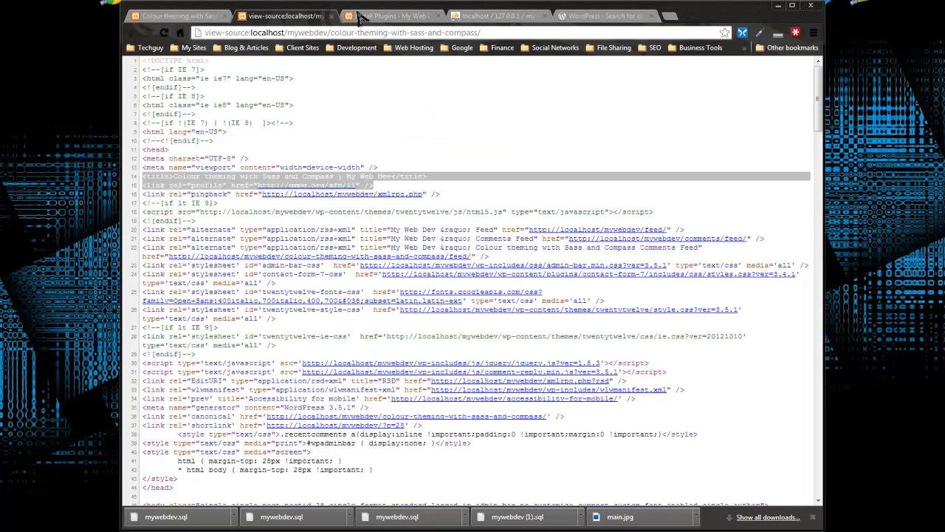
click(356, 17)
click(331, 16)
scroll(387, 306, up, 1)
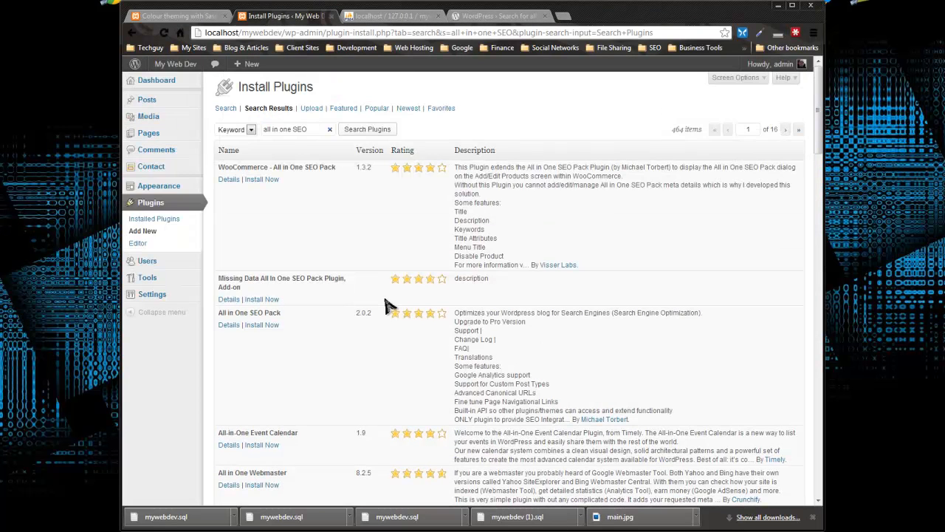
scroll(342, 321, down, 2)
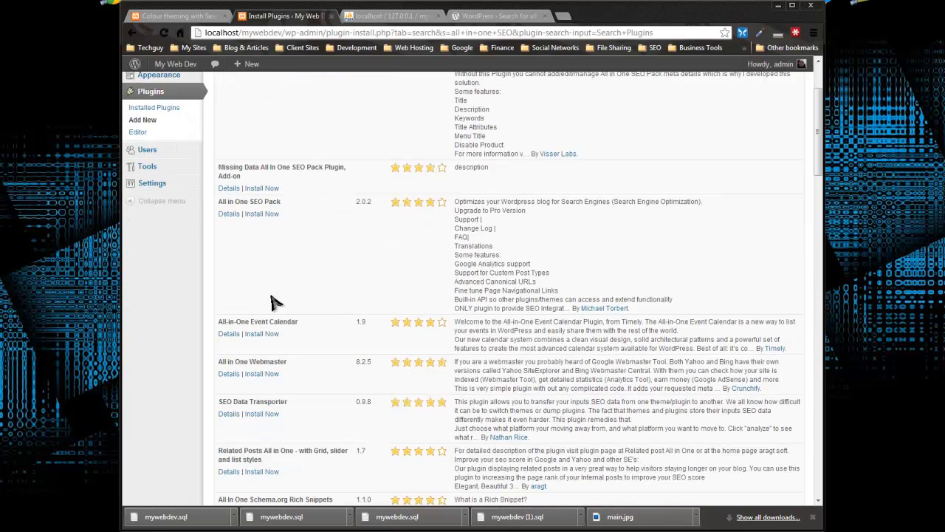
- Open the All in One SEO Pack page from the WordPress.org results and review its description, feature list and ratings
click(472, 16)
scroll(362, 332, down, 3)
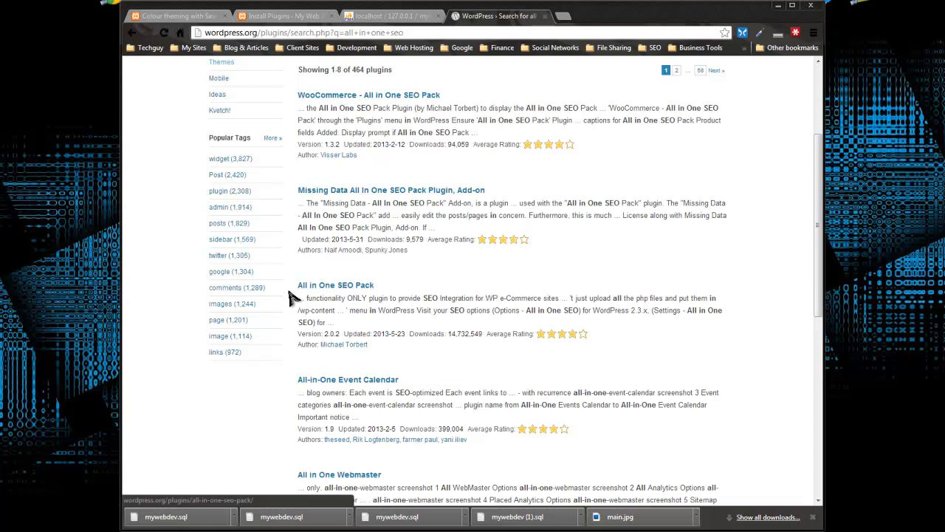
click(323, 292)
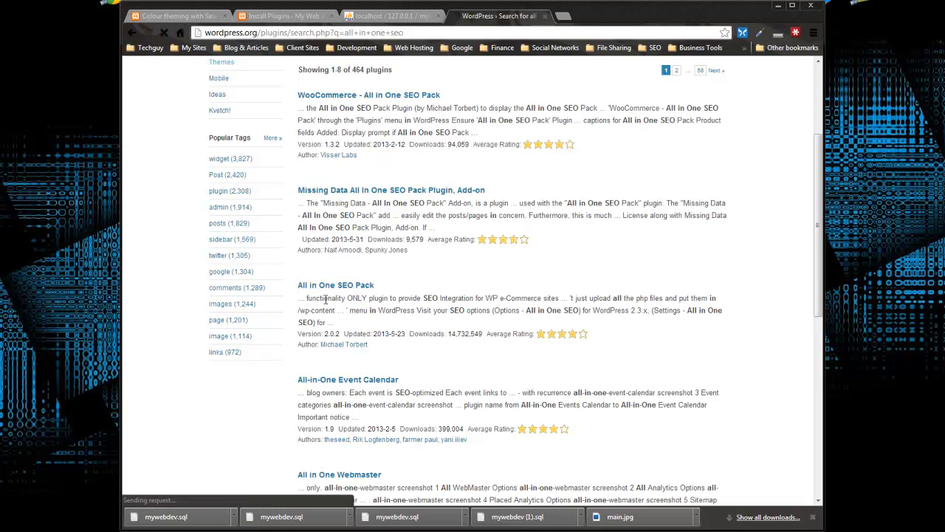
scroll(362, 215, down, 3)
scroll(362, 214, down, 1)
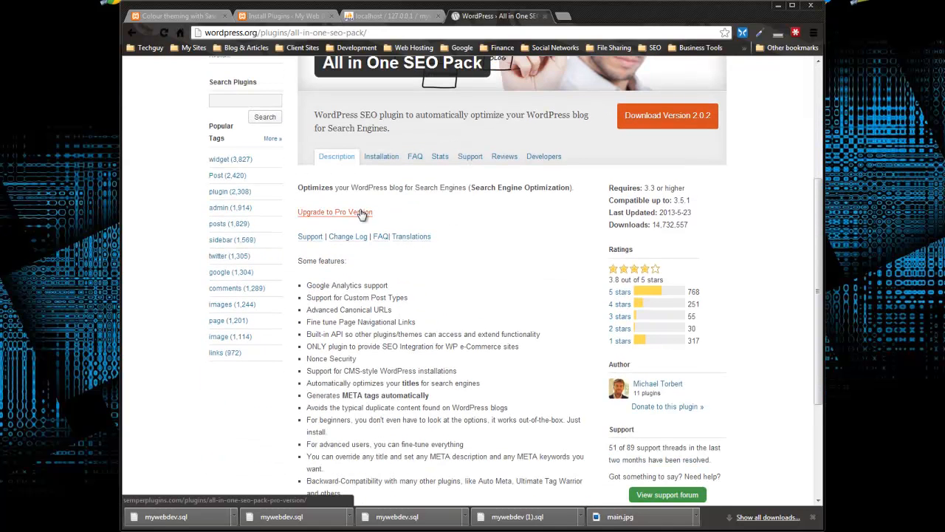
scroll(384, 163, down, 1)
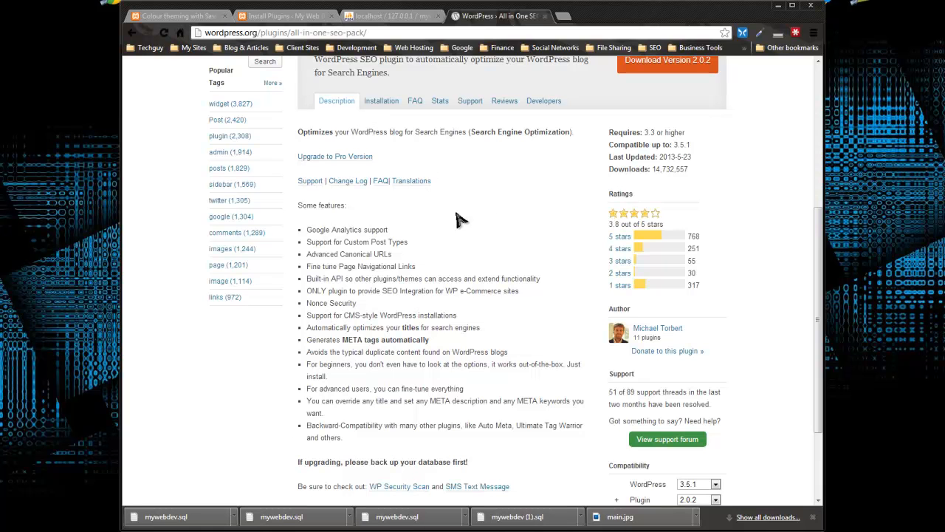
scroll(433, 213, down, 2)
scroll(567, 301, up, 3)
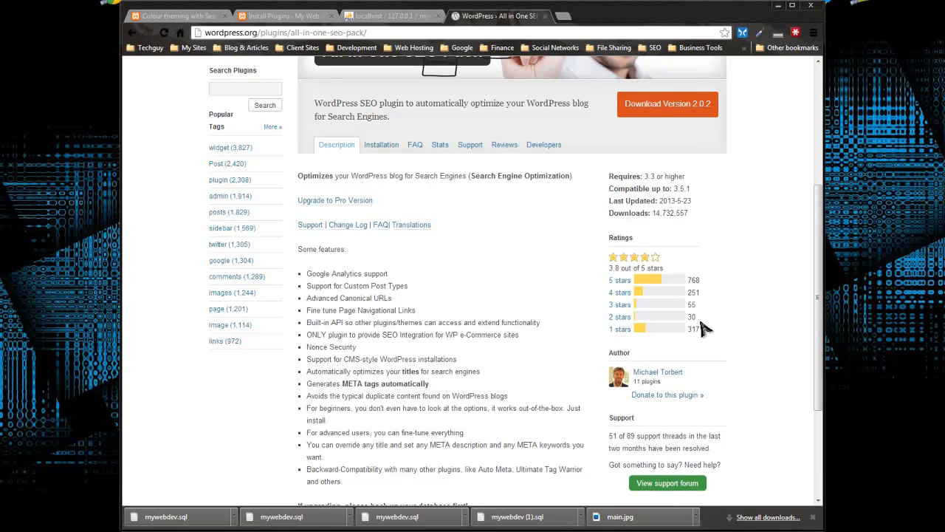
- Read the Installation and FAQ sections of the All in One SEO Pack plugin
click(381, 144)
scroll(367, 240, down, 2)
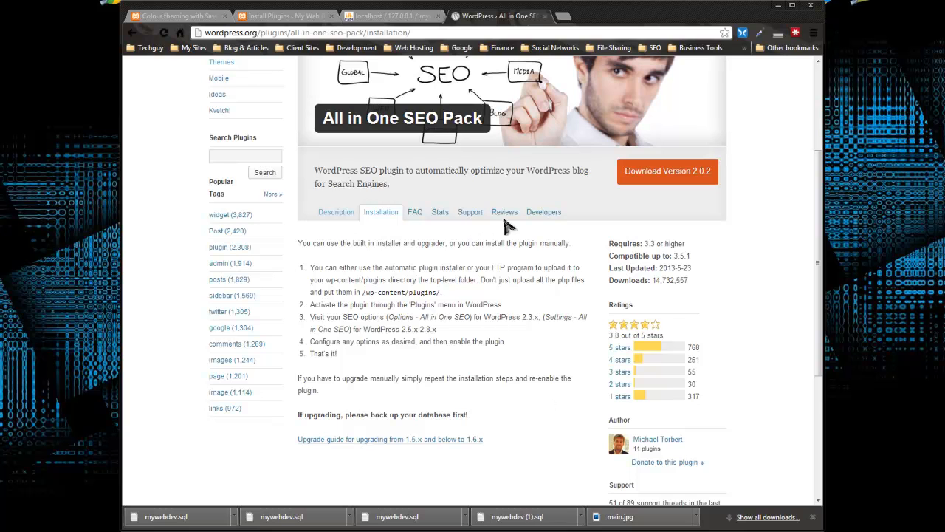
click(415, 212)
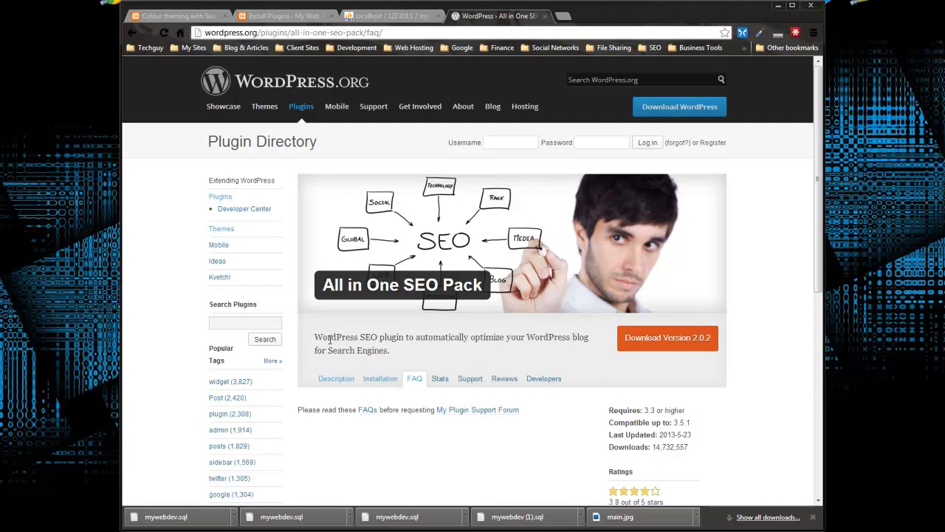
- Download version 2.0.2 of All in One SEO Pack, saving all-in-one-seo-pack.zip to the Downloads folder
click(337, 380)
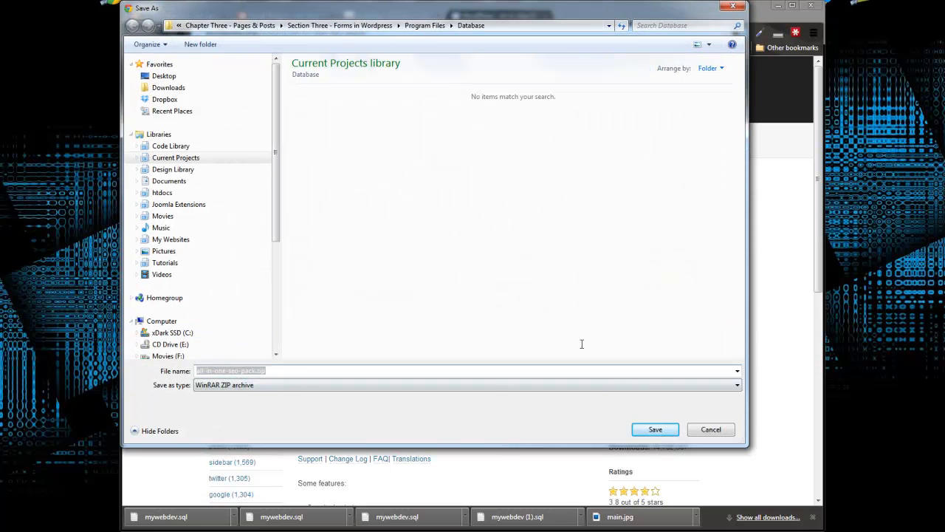
click(167, 87)
click(655, 430)
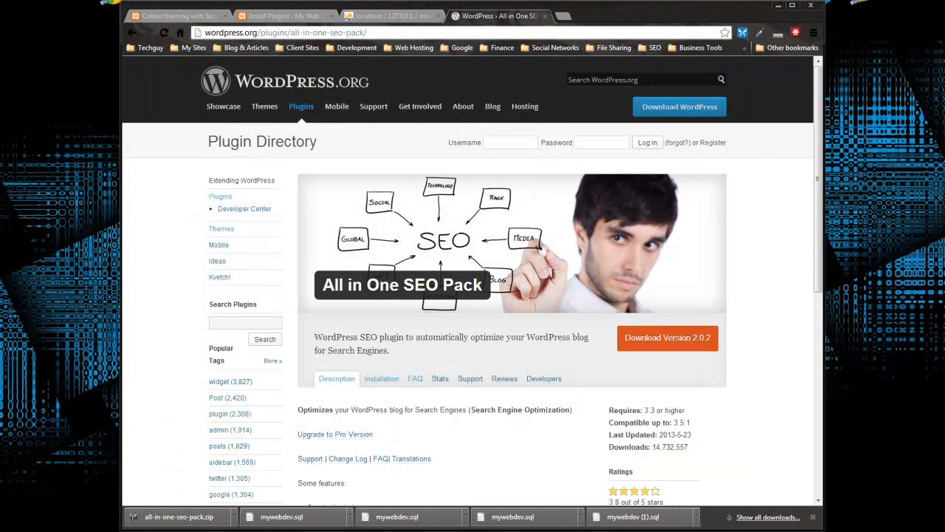
- Minimize the browser and open the mywebdev site's wp-content/plugins folder from htdocs in Windows Explorer
click(778, 6)
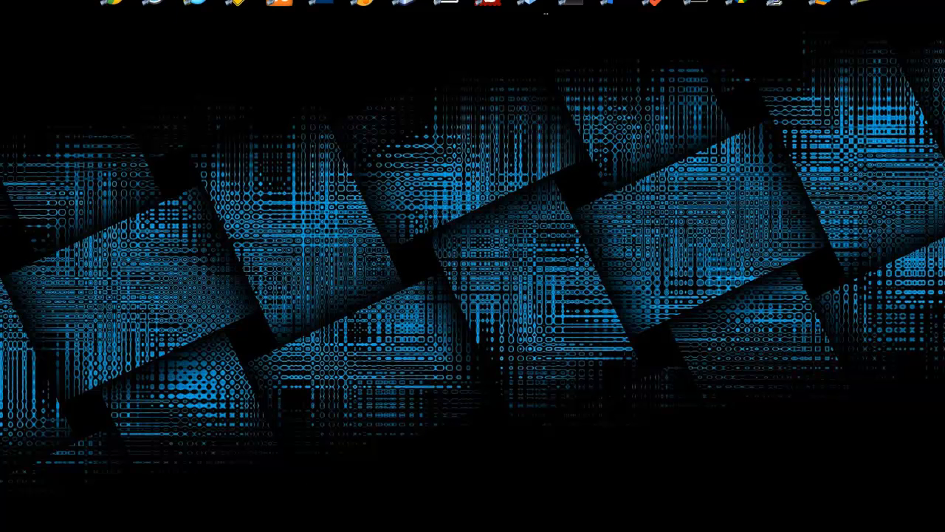
click(112, 3)
drag(221, 31, 406, 42)
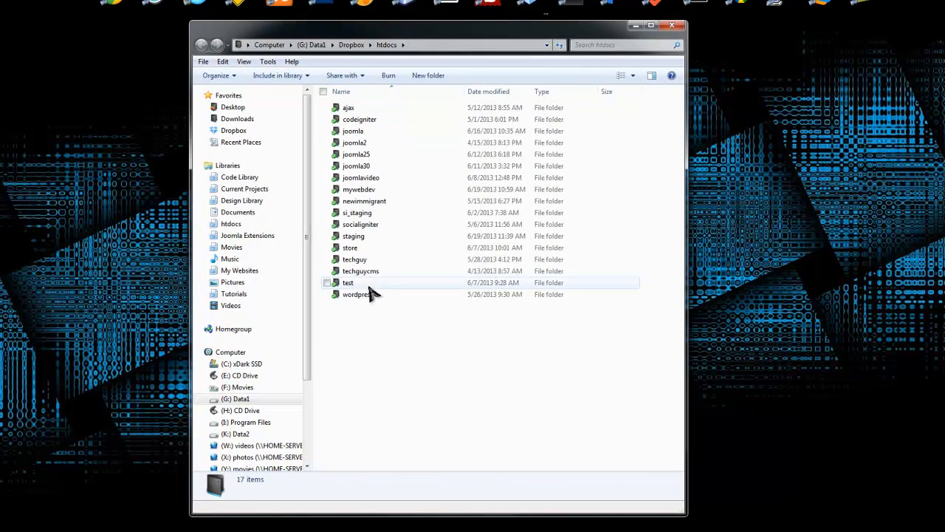
double_click(367, 192)
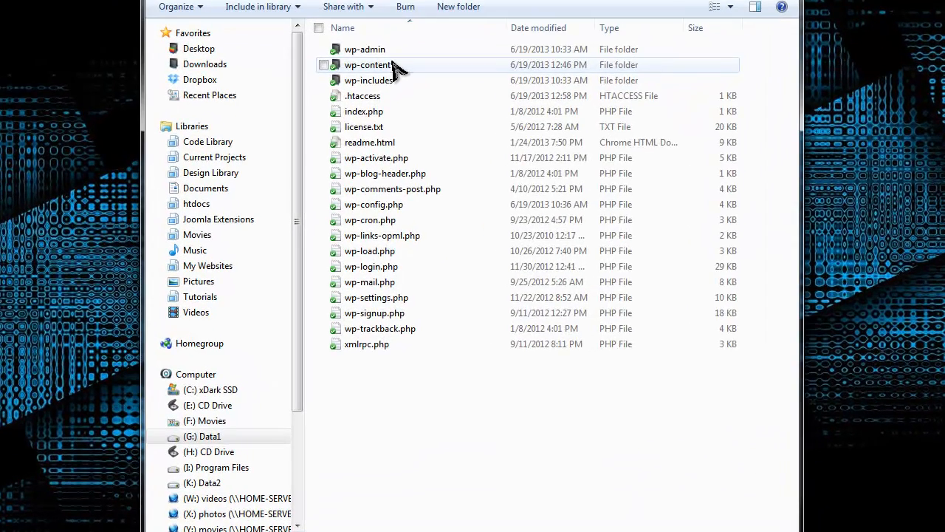
double_click(380, 119)
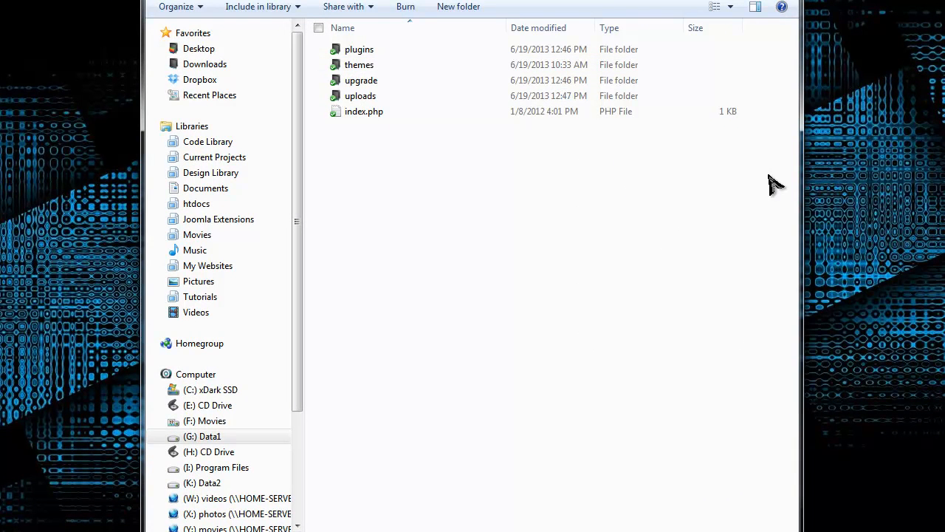
double_click(361, 50)
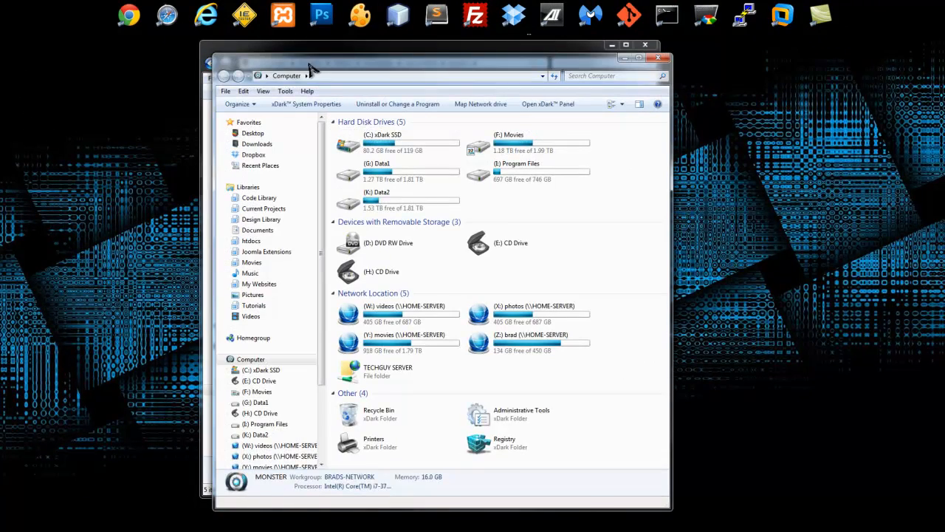
- Open the Downloads folder in a second Explorer window beside the plugins folder and look through it for all-in-one-seo-pack.zip
drag(310, 68, 594, 65)
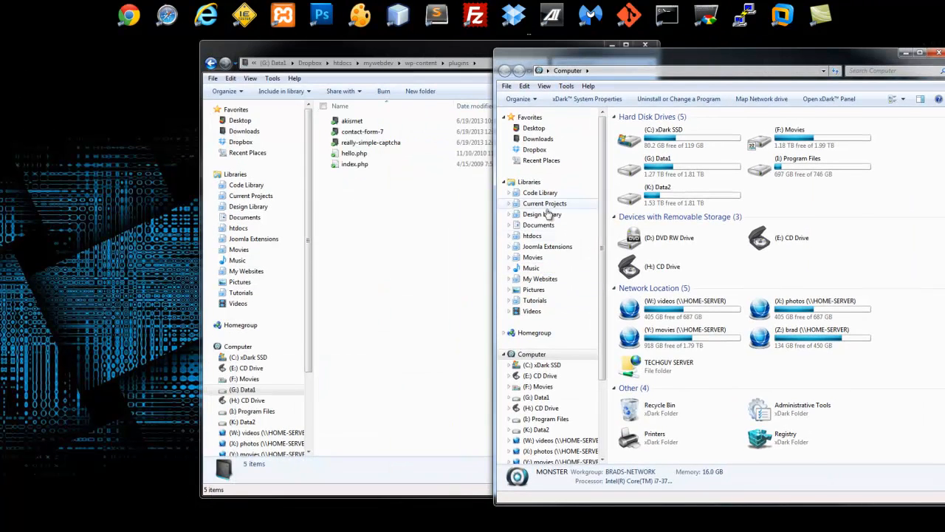
click(537, 139)
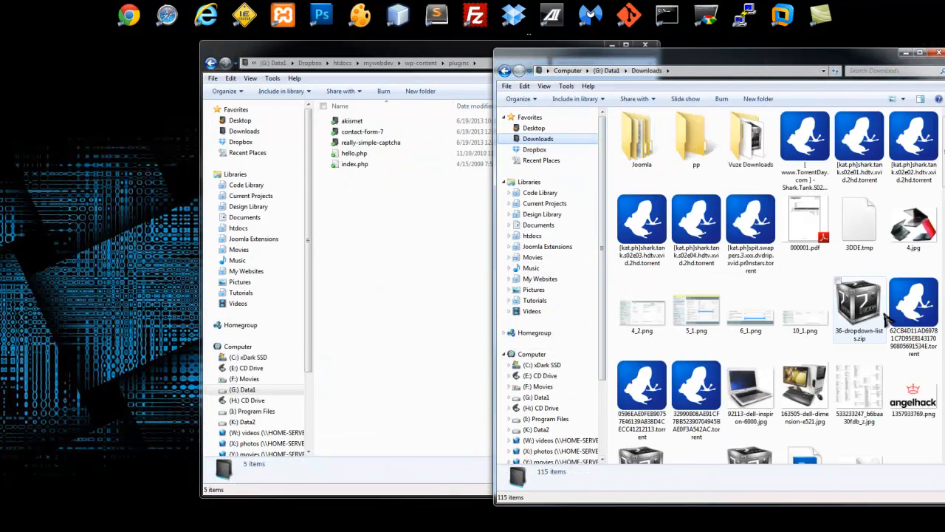
click(858, 307)
scroll(880, 319, down, 10)
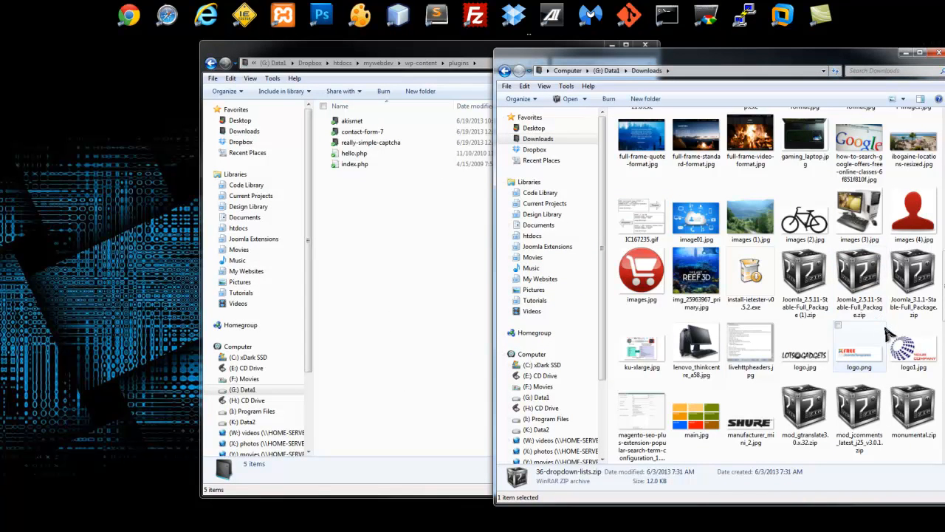
scroll(902, 340, up, 3)
scroll(905, 342, up, 5)
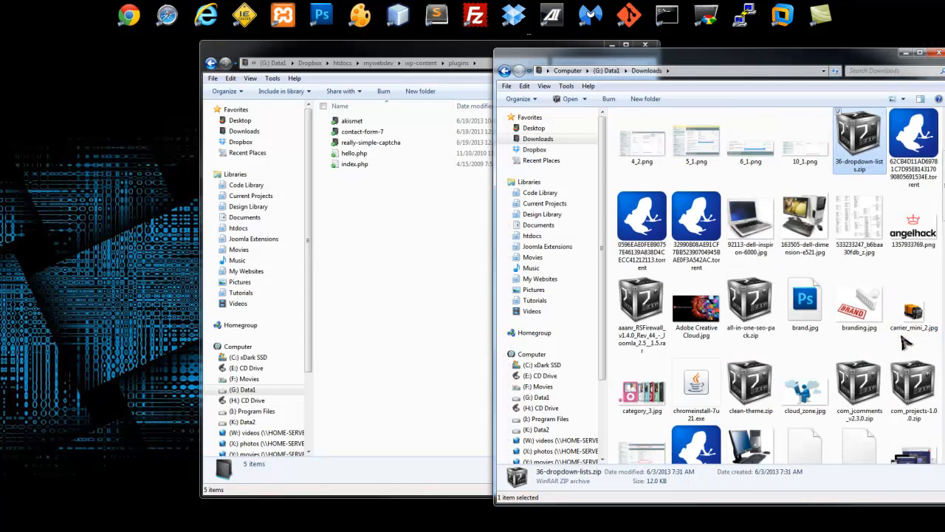
scroll(904, 340, down, 10)
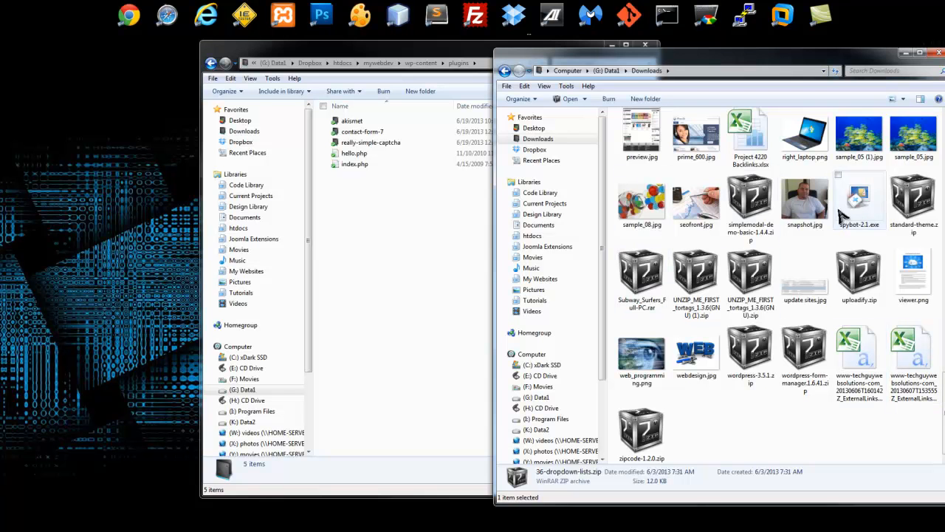
scroll(883, 214, up, 5)
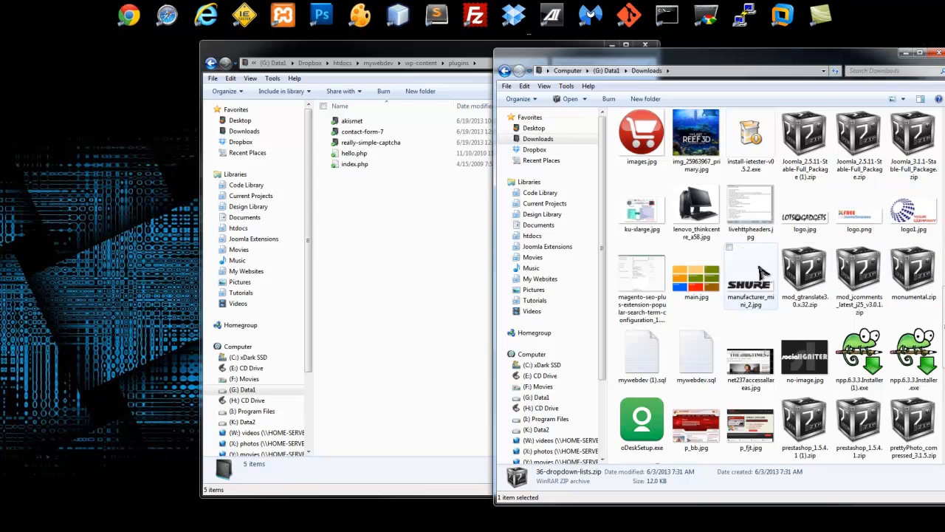
scroll(842, 284, up, 3)
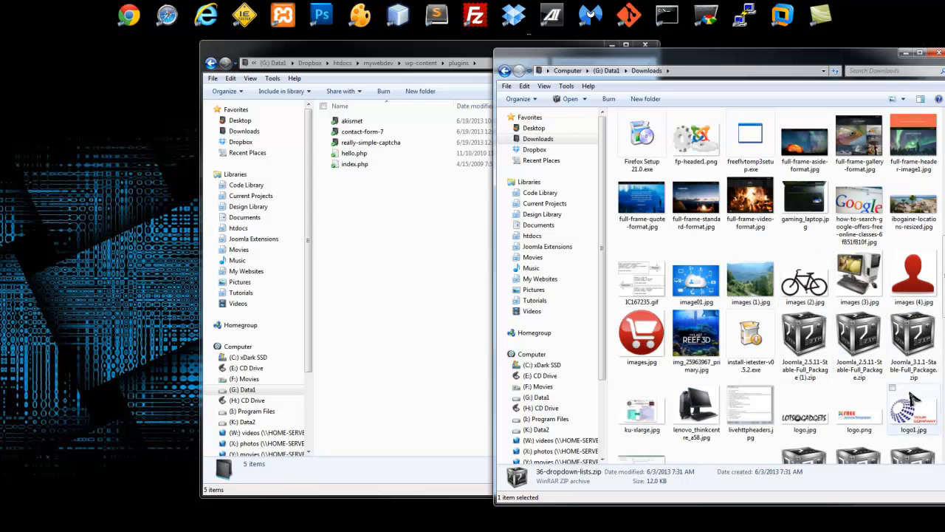
scroll(897, 354, up, 10)
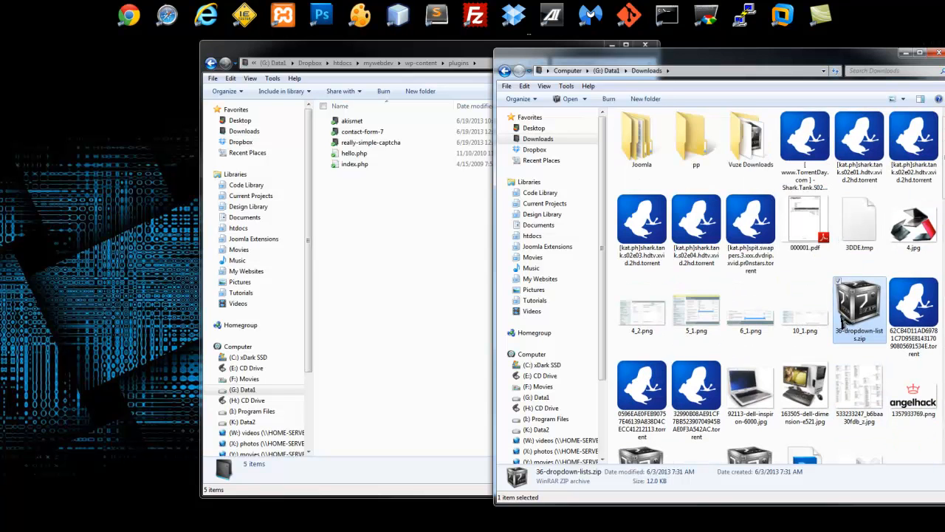
scroll(658, 323, down, 3)
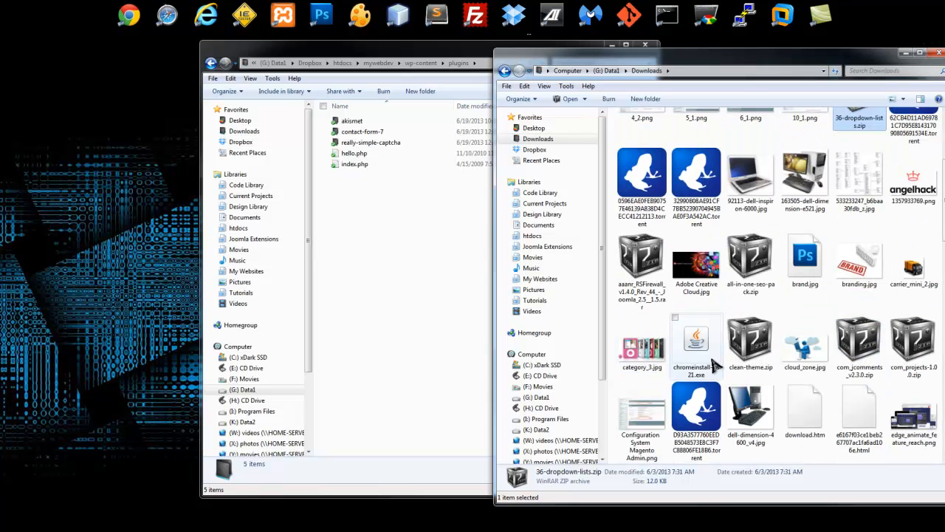
scroll(709, 347, down, 10)
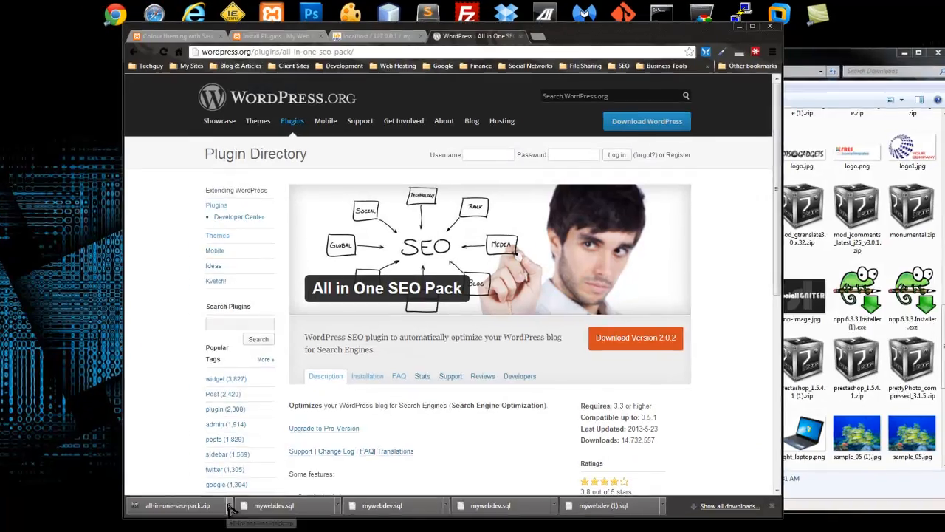
- Open the downloaded all-in-one-seo-pack.zip in WinRAR, look through its all-in-one-seo-pack folder and return to the archive's top level
click(230, 508)
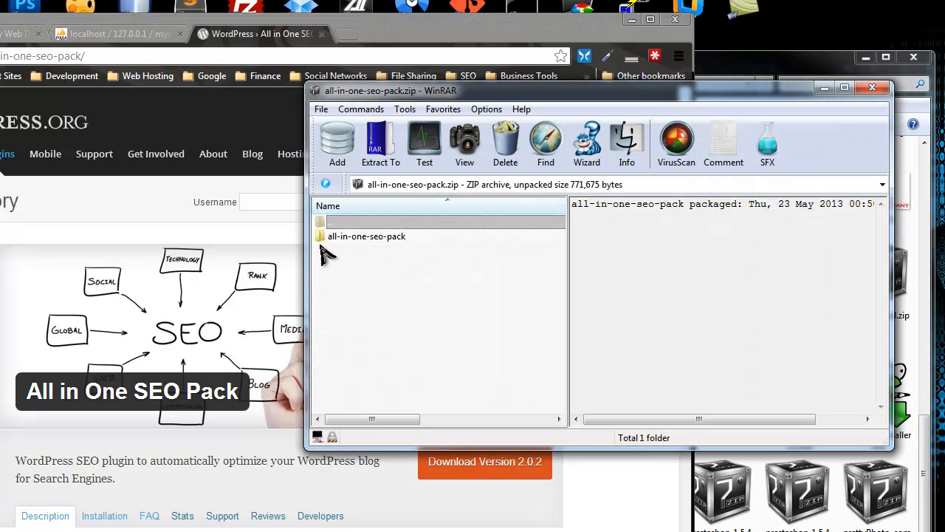
double_click(356, 237)
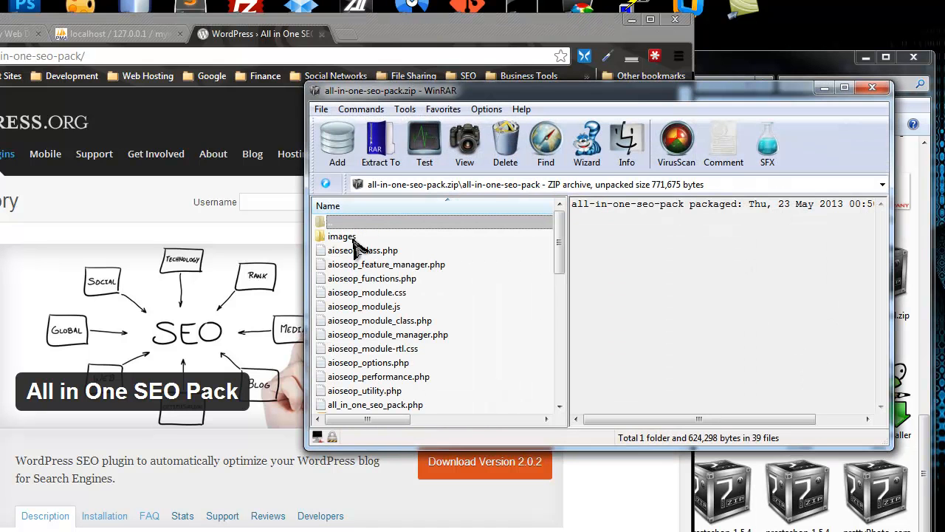
click(358, 237)
scroll(436, 289, down, 9)
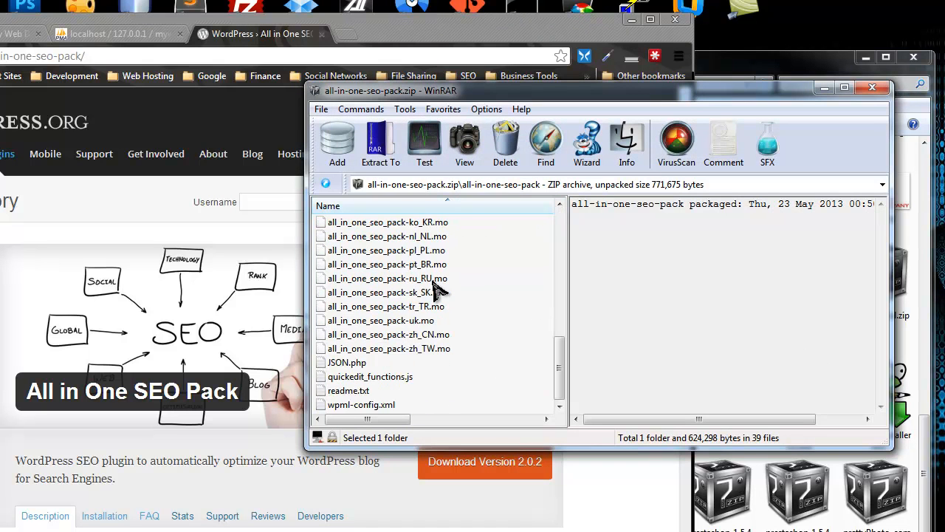
key(ctrl+a)
scroll(450, 358, up, 9)
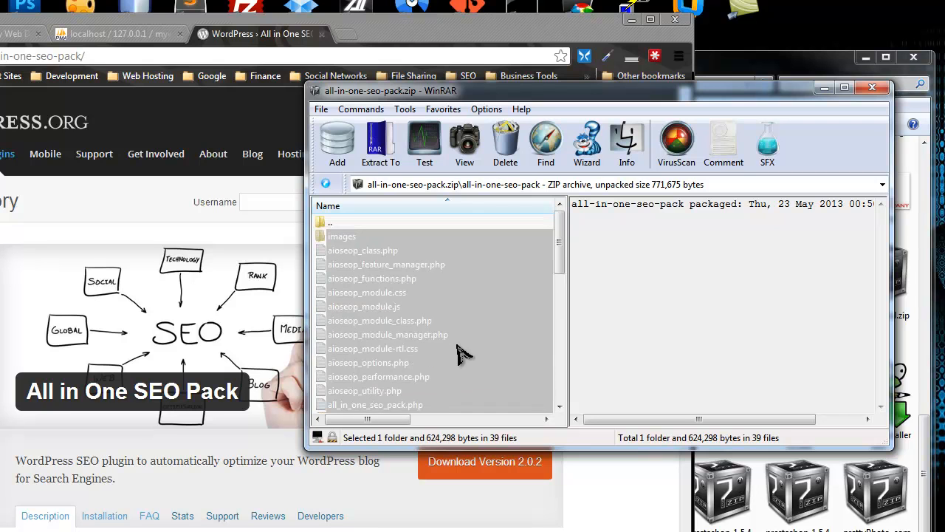
click(345, 224)
double_click(345, 224)
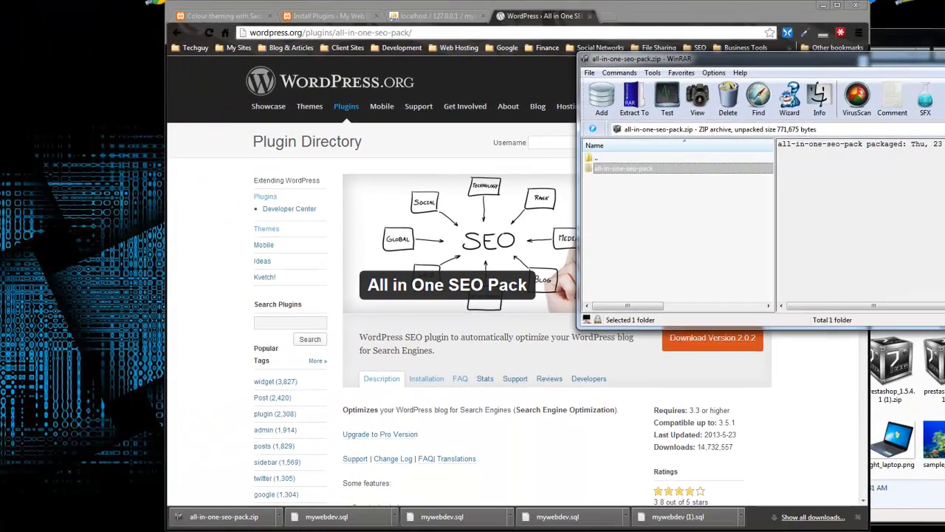
- Extract the all-in-one-seo-pack folder from the archive into the site's wp-content/plugins folder, and close WinRAR
click(939, 33)
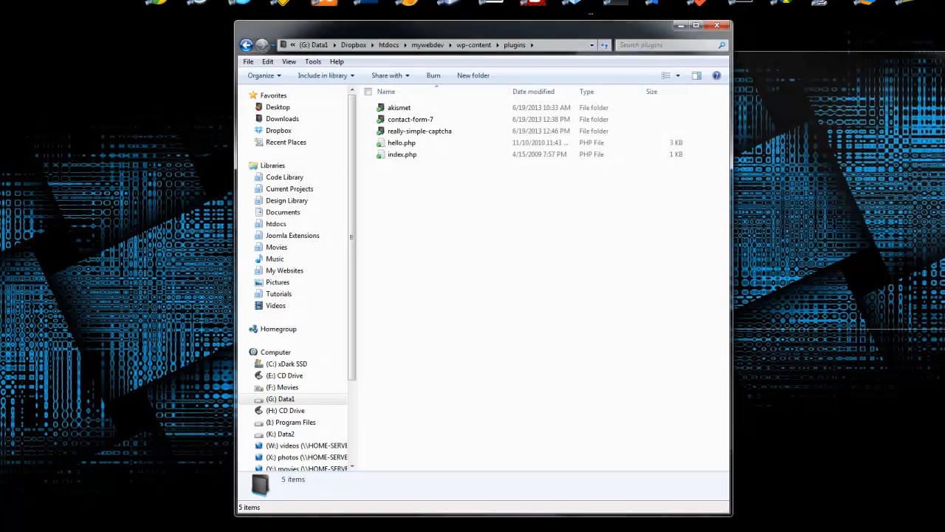
click(251, 530)
drag(522, 32, 318, 30)
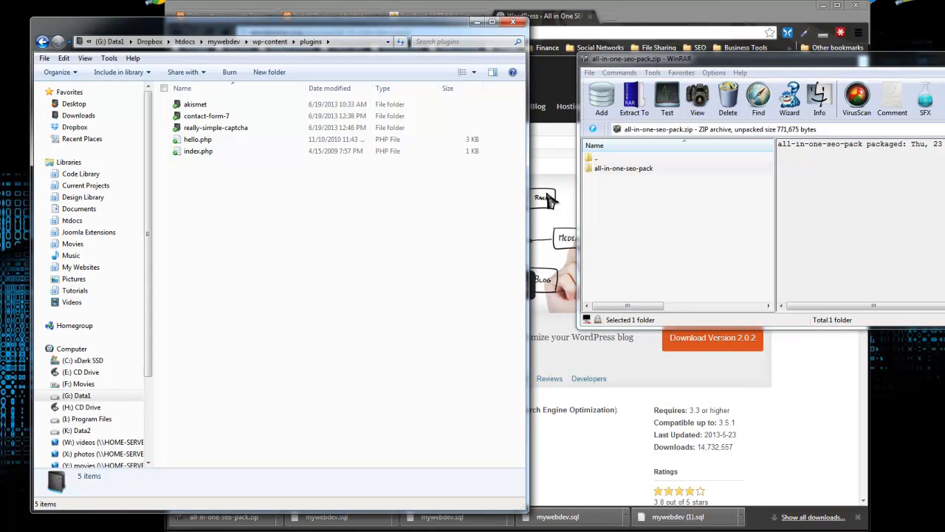
click(628, 171)
click(632, 169)
click(636, 190)
drag(613, 177, 371, 201)
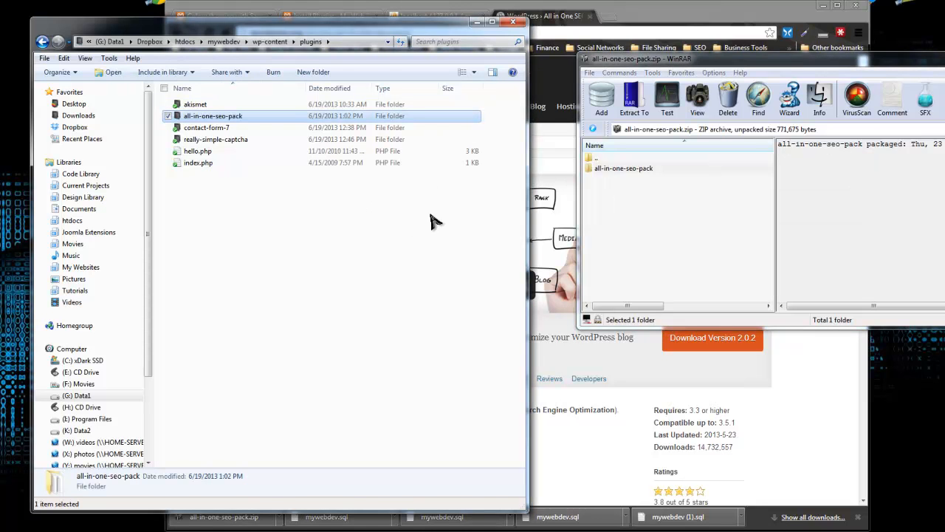
click(944, 58)
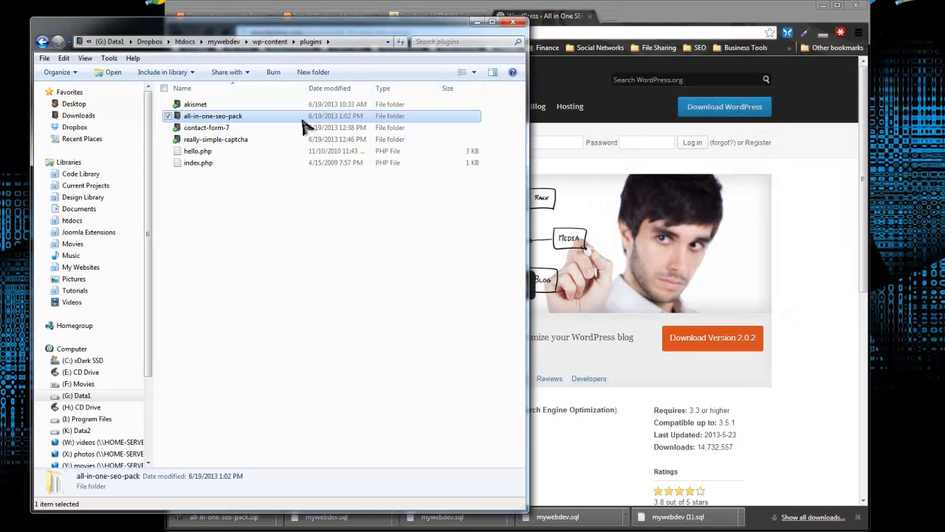
- Switch to Chrome and open the installed plugins list in the My Web Dev dashboard
click(660, 22)
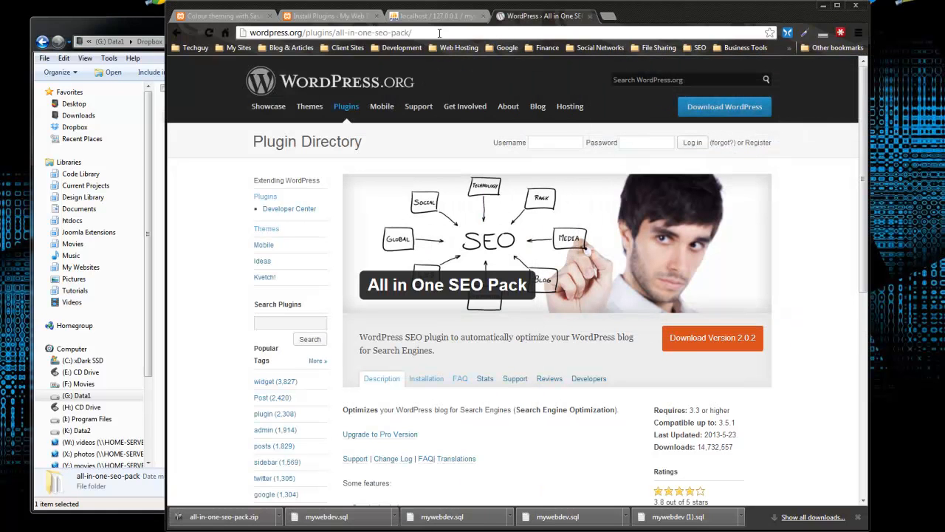
click(301, 17)
scroll(353, 65, up, 2)
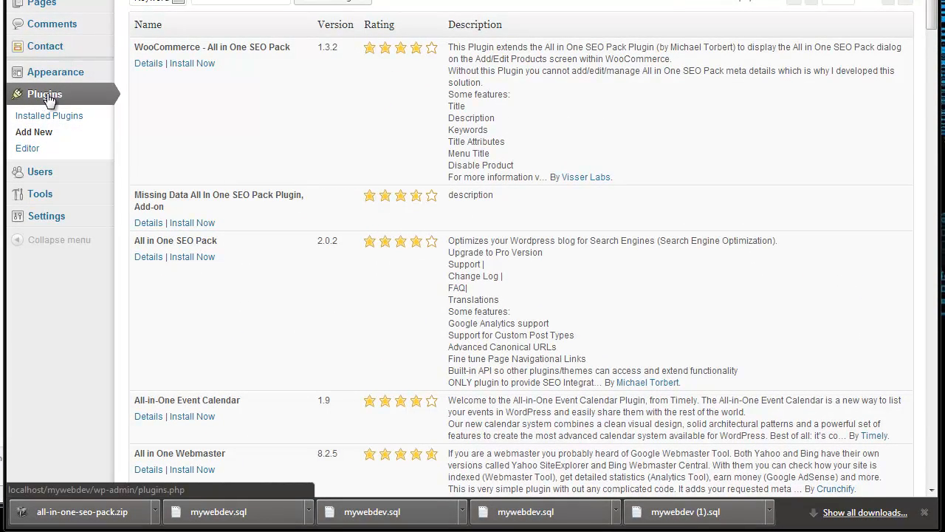
click(46, 100)
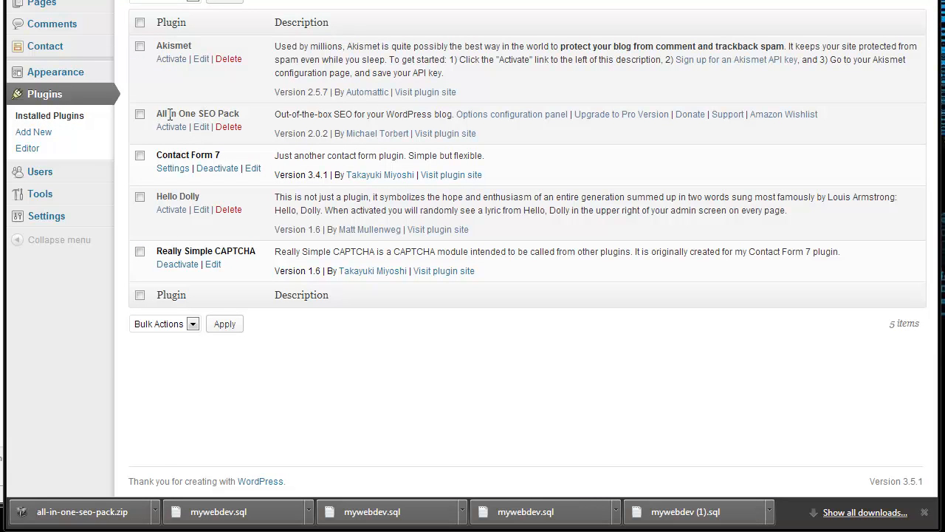
- Activate the All In One SEO Pack plugin and dismiss its welcome notice
drag(164, 113, 235, 115)
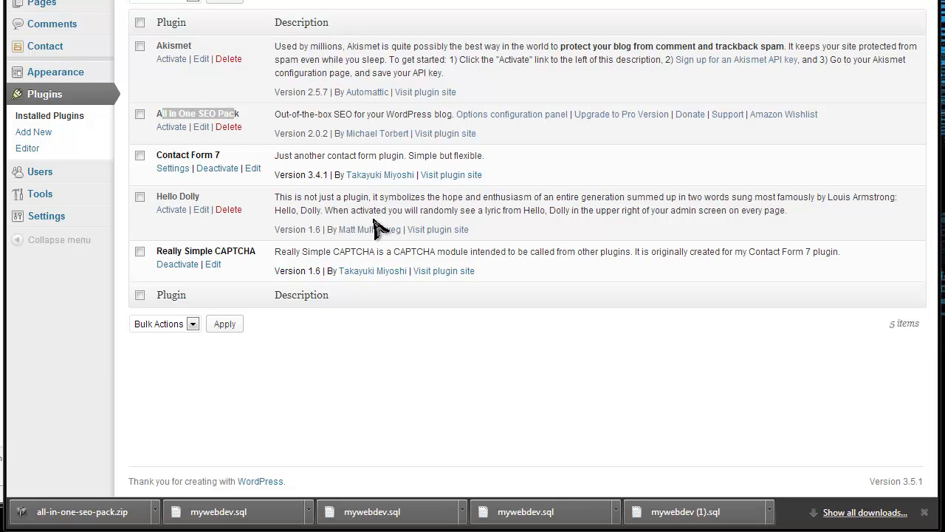
click(168, 130)
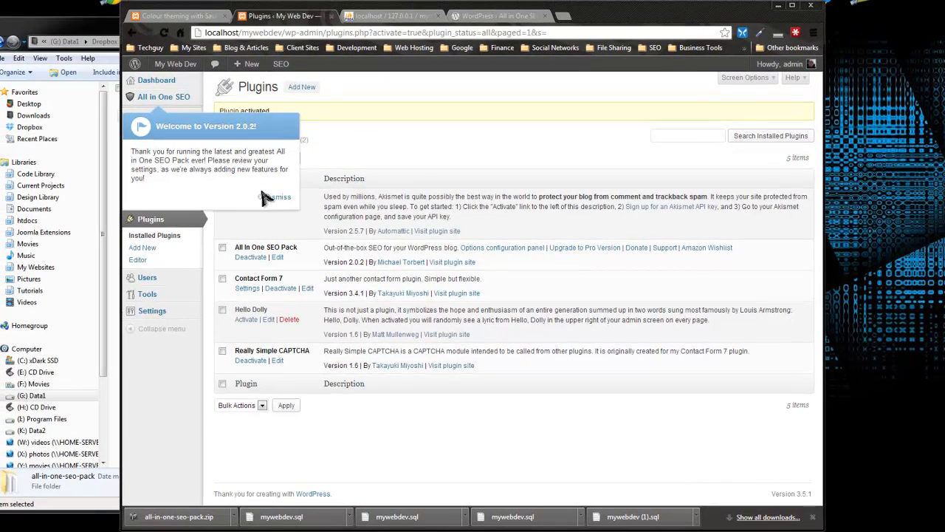
click(274, 196)
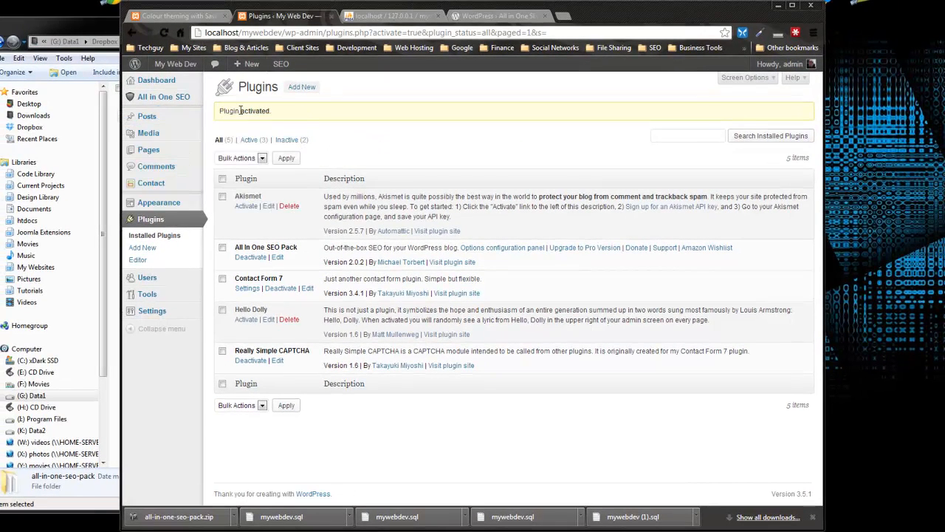
- Open the All in One SEO General Settings page and review its general, home page and keyword options
mouse_move(177, 99)
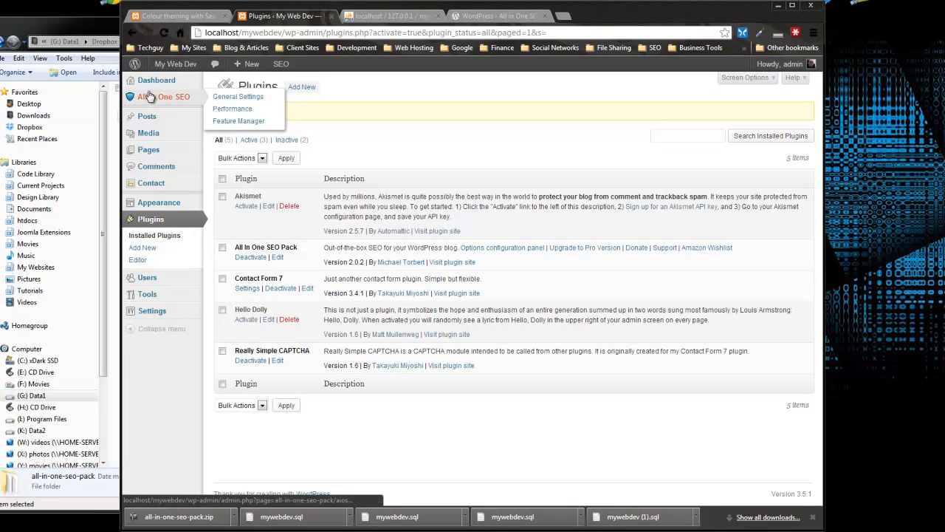
click(246, 100)
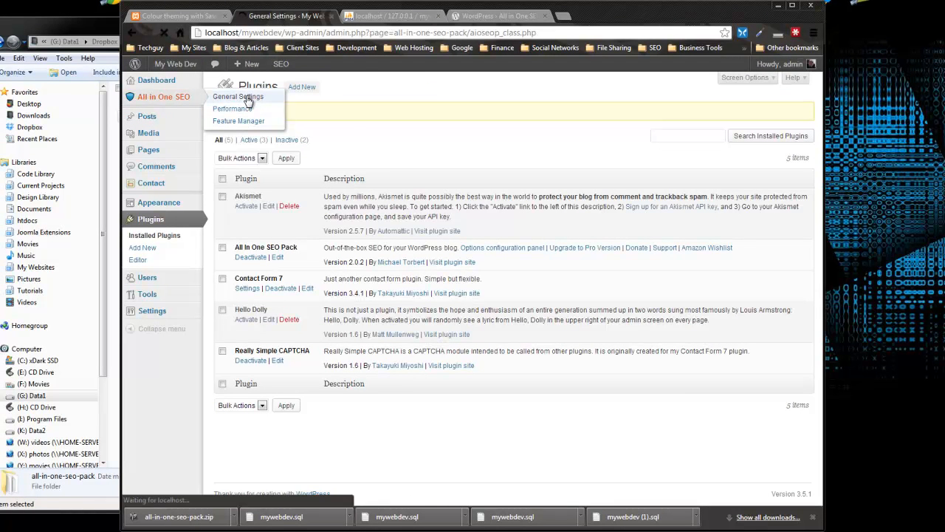
scroll(484, 200, down, 3)
scroll(415, 169, up, 4)
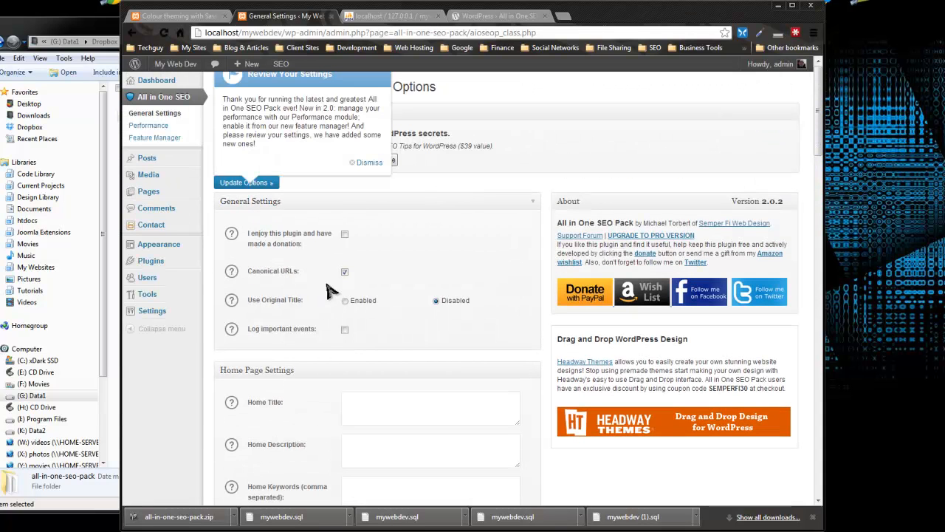
scroll(330, 293, down, 2)
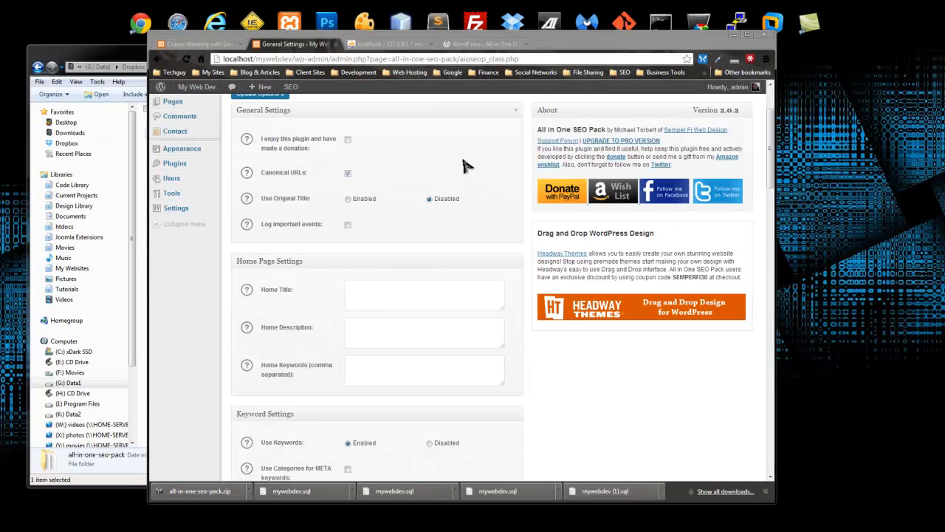
scroll(435, 173, up, 1)
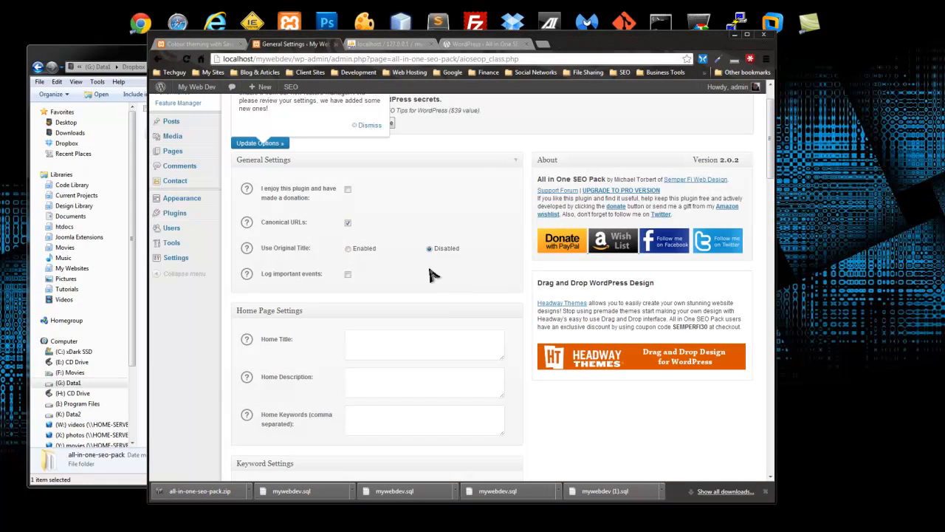
- Set the Home Title in the home page settings to "A Professional Web Development Blog"
scroll(473, 282, down, 1)
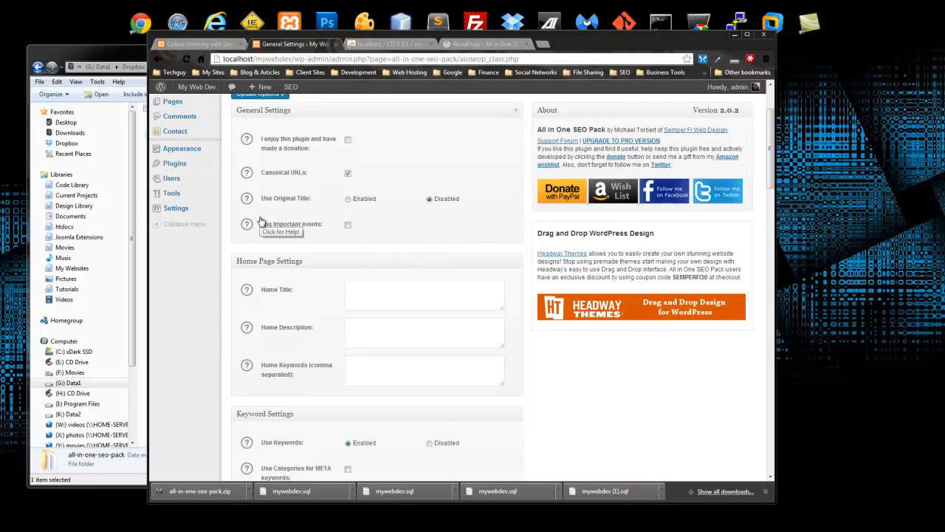
scroll(259, 220, down, 1)
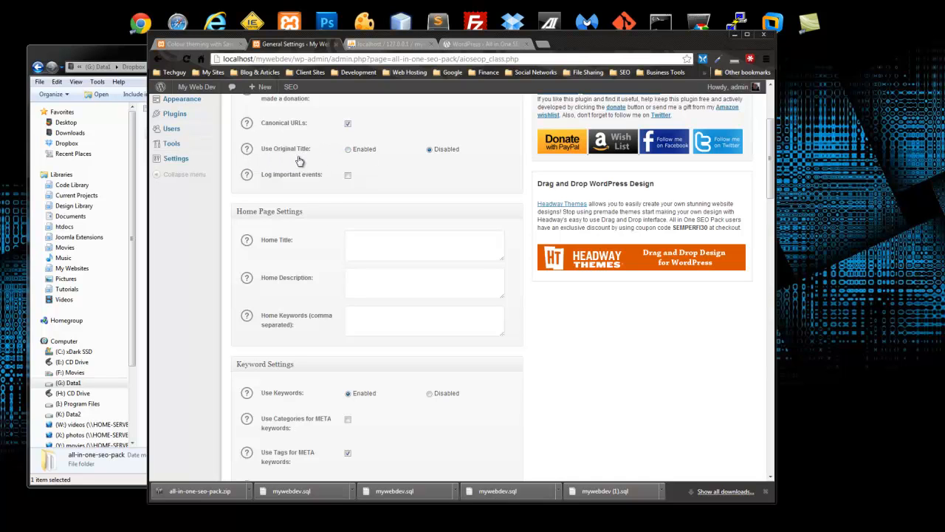
scroll(519, 308, down, 3)
scroll(524, 310, up, 3)
click(386, 247)
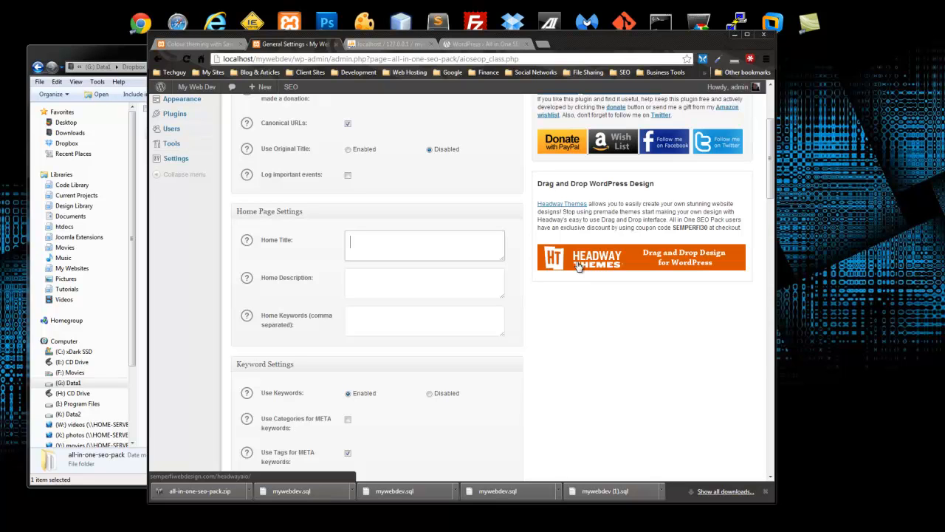
text(Professional Web Development Blog)
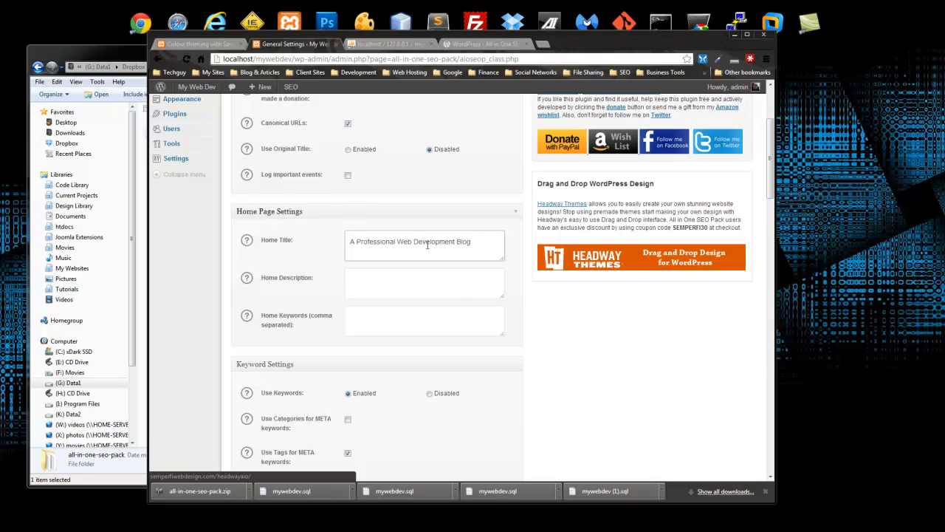
- Set the Home Description to "This is a web development blog that covers topics such as design, programming, SEO and cloud computing"
click(350, 282)
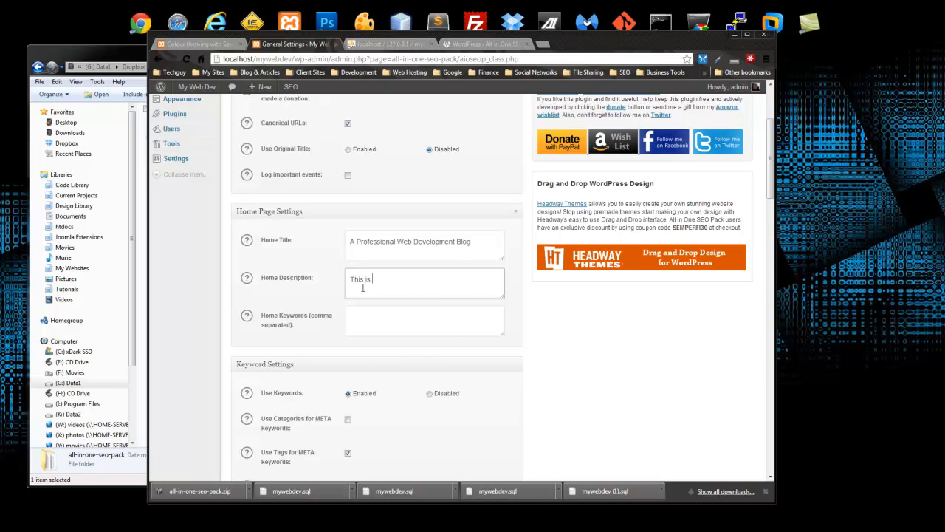
text(ment blog that covers topi)
text(cs such as design.)
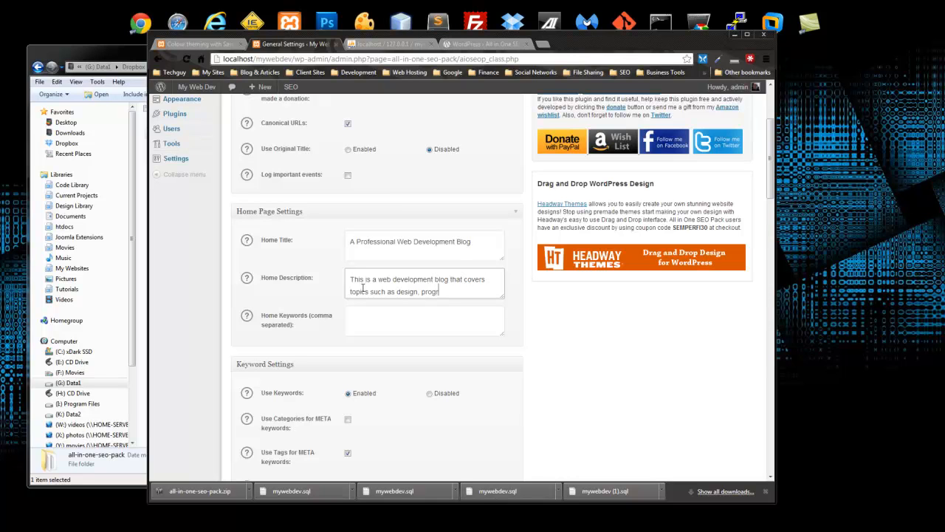
text( programming, SEO and clou)
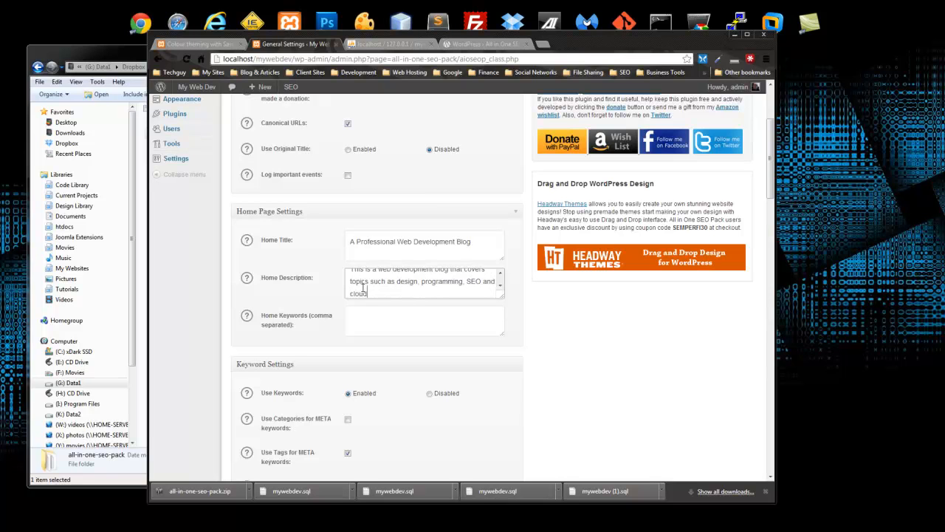
text(d computing)
- Set the Home Keywords to "tech blog,web development blog, design articles"
click(425, 331)
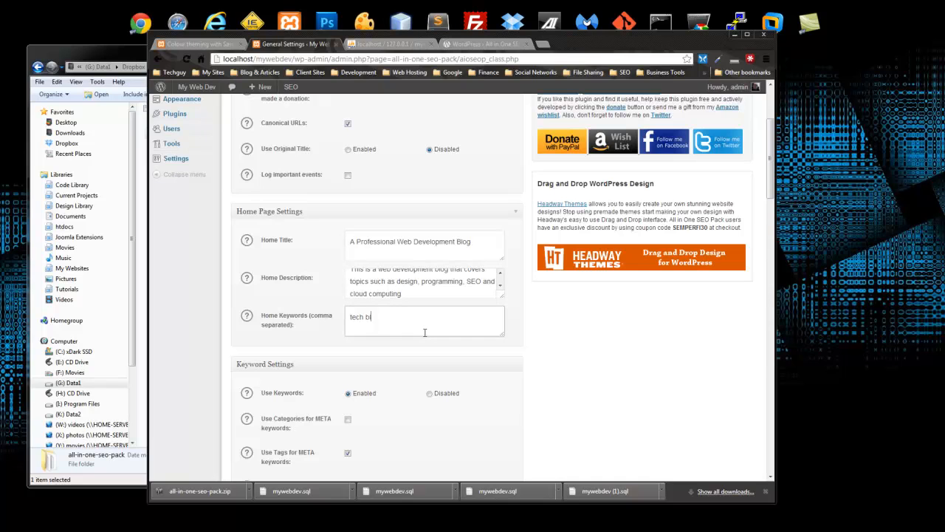
text(tech blog,web development blog, design articles)
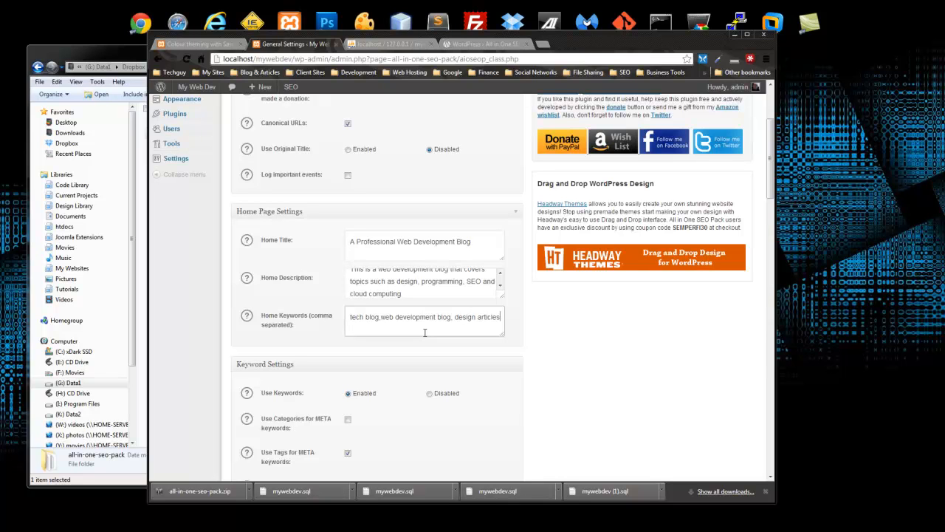
click(599, 350)
- Review the keyword settings and the title settings, including the page and post title formats
scroll(599, 350, down, 2)
scroll(599, 350, down, 1)
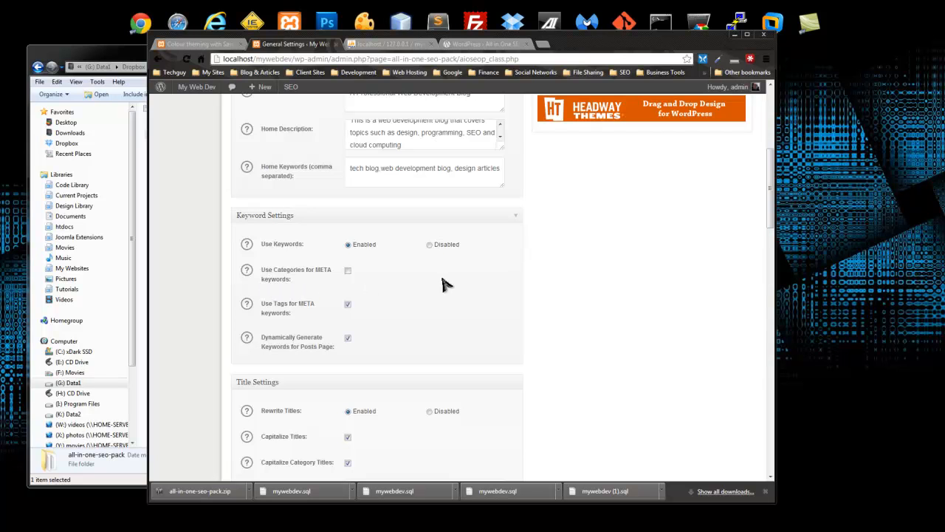
scroll(439, 293, down, 1)
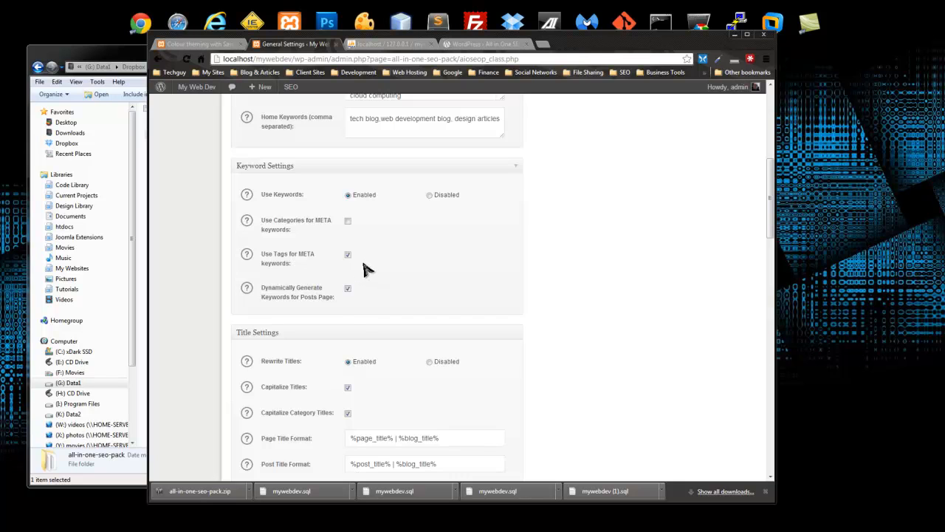
scroll(351, 270, down, 1)
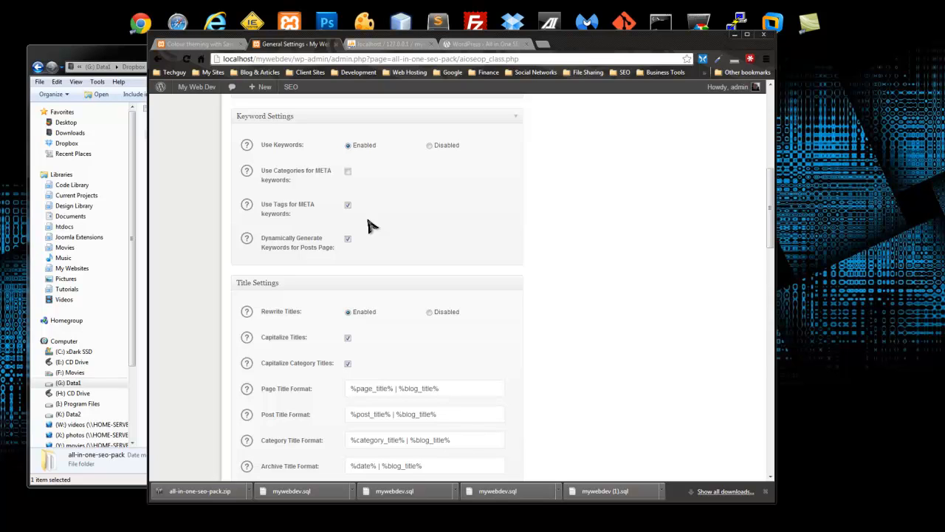
scroll(457, 240, down, 1)
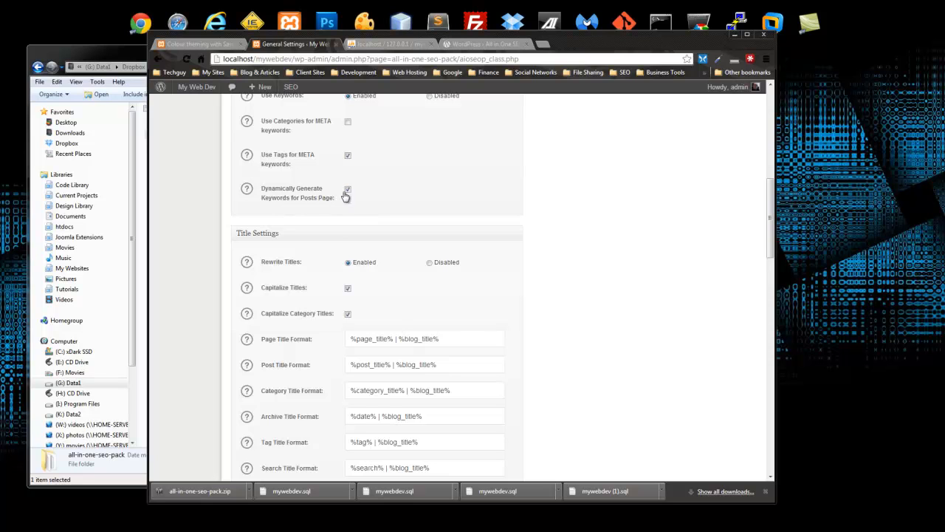
scroll(319, 204, down, 1)
scroll(319, 204, up, 1)
scroll(362, 208, down, 2)
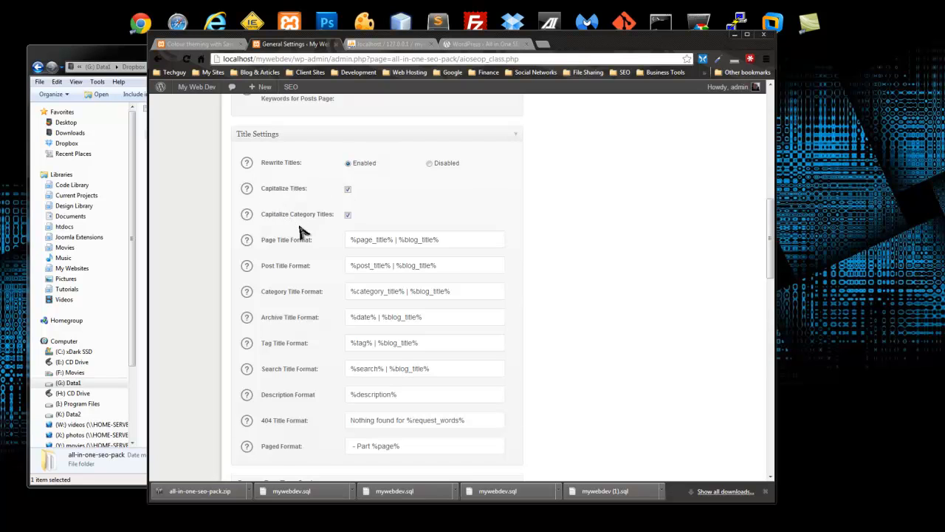
scroll(302, 228, down, 1)
scroll(277, 206, down, 1)
scroll(274, 201, up, 1)
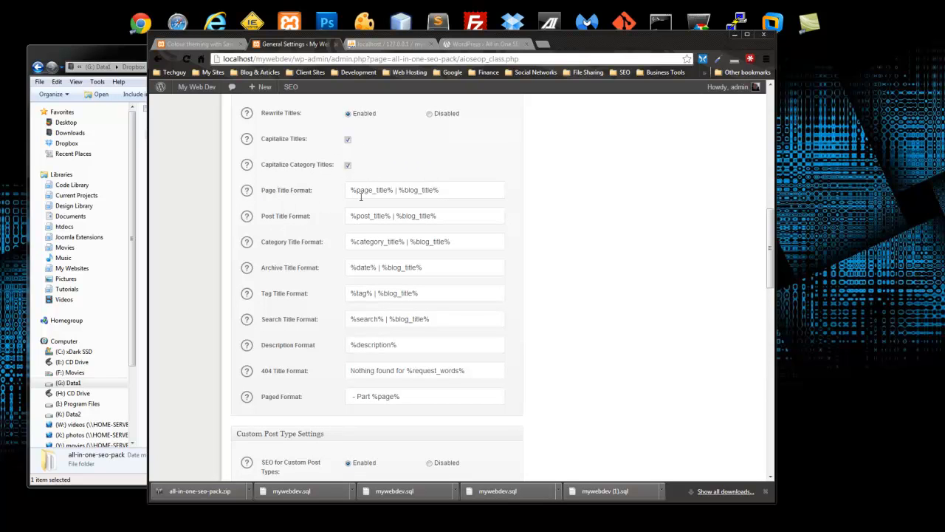
drag(440, 190, 350, 204)
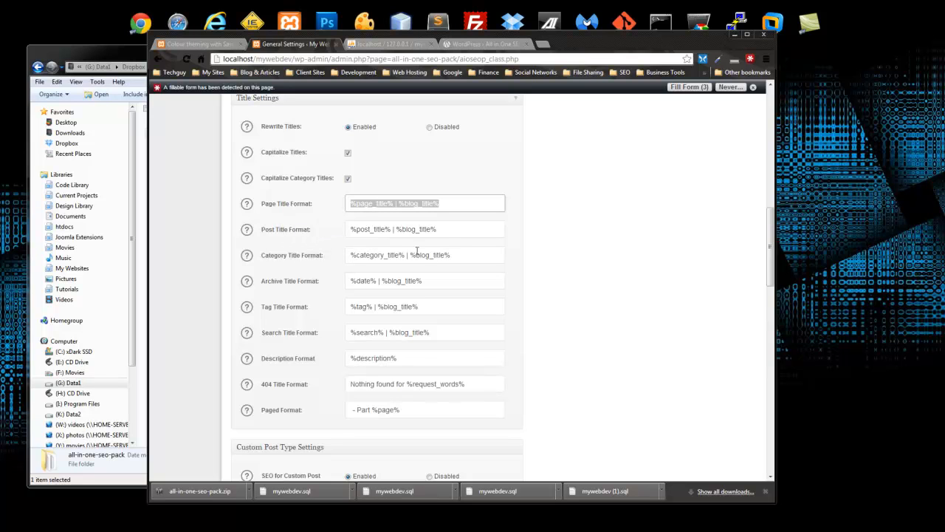
click(454, 231)
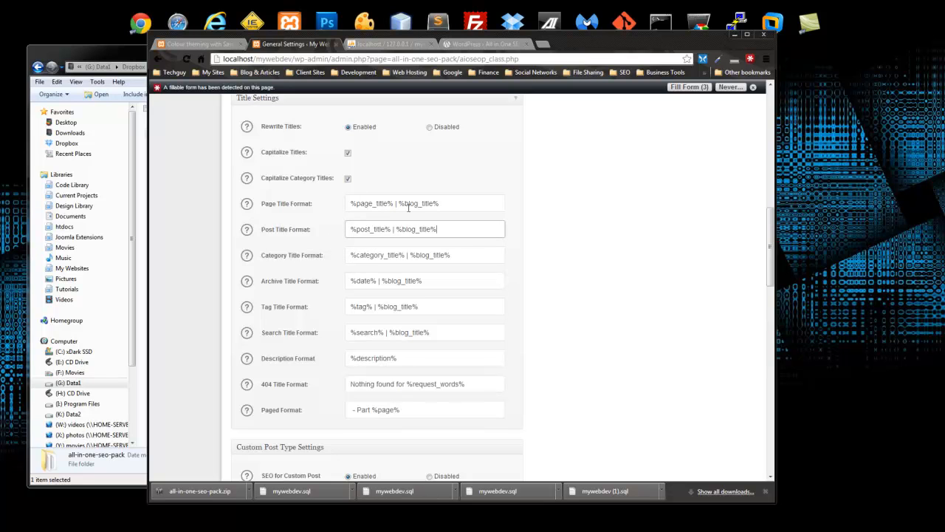
- Review the custom post type, display, webmaster verification, Google, noindex and advanced settings
scroll(402, 255, down, 4)
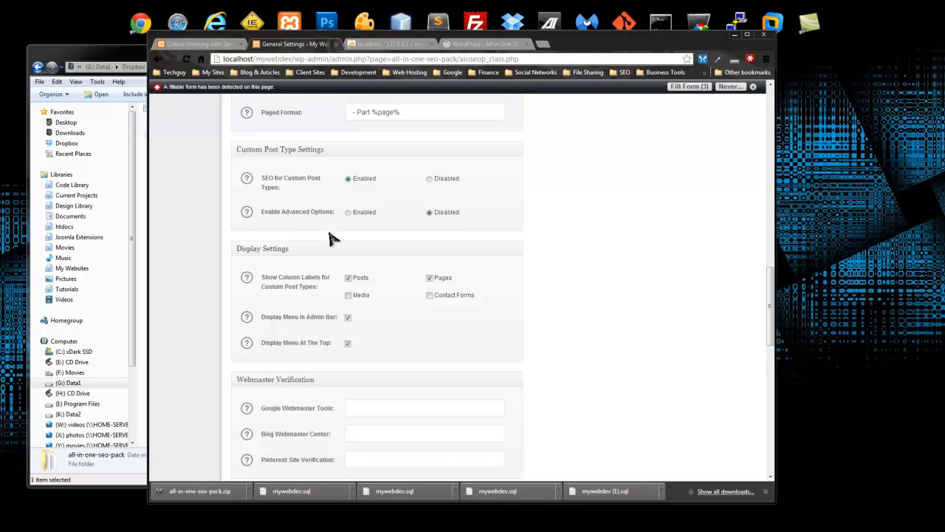
scroll(325, 236, down, 1)
scroll(319, 282, down, 3)
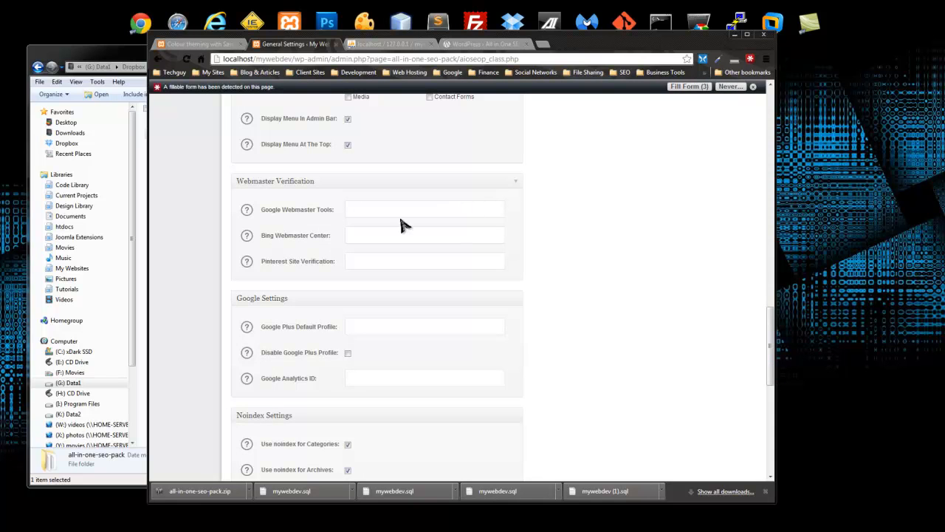
scroll(295, 244, down, 3)
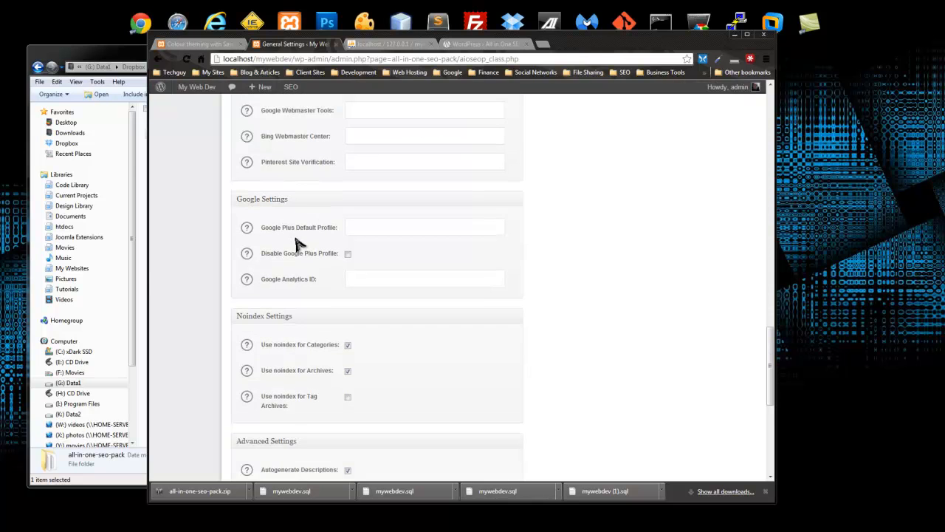
scroll(299, 244, down, 2)
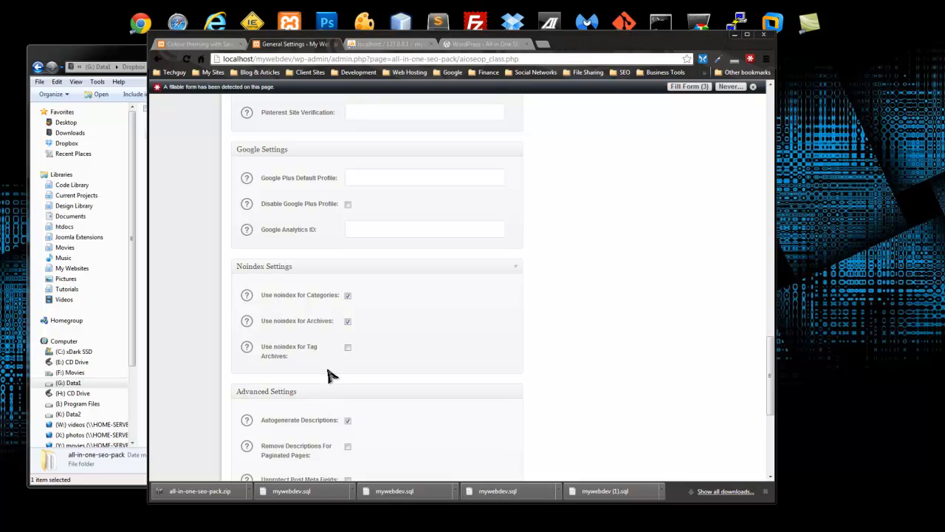
scroll(551, 358, down, 3)
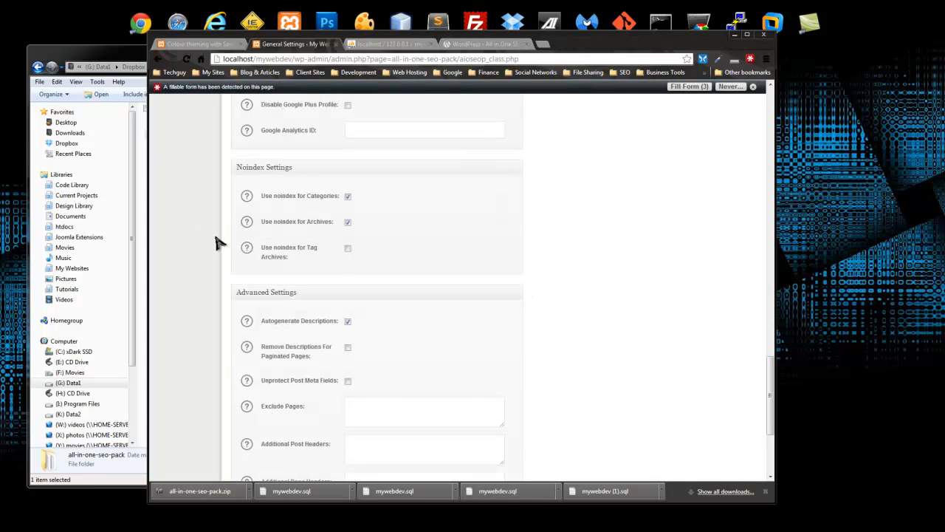
scroll(186, 219, down, 5)
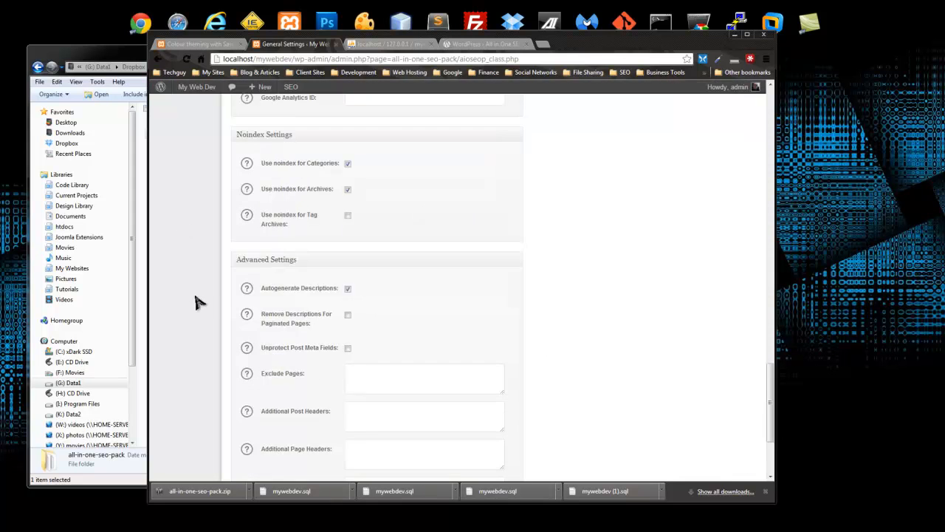
- Save the updated All in One SEO Pack options
scroll(185, 296, up, 2)
scroll(178, 295, up, 15)
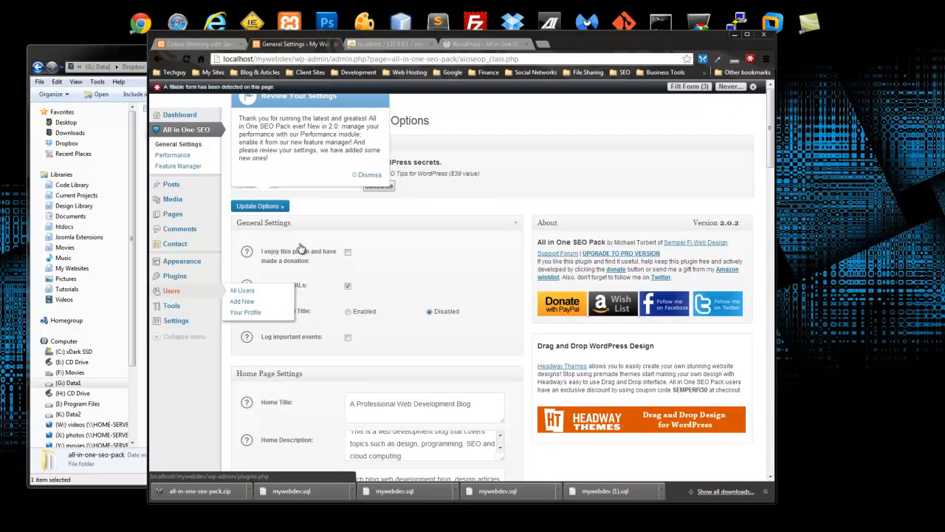
click(271, 208)
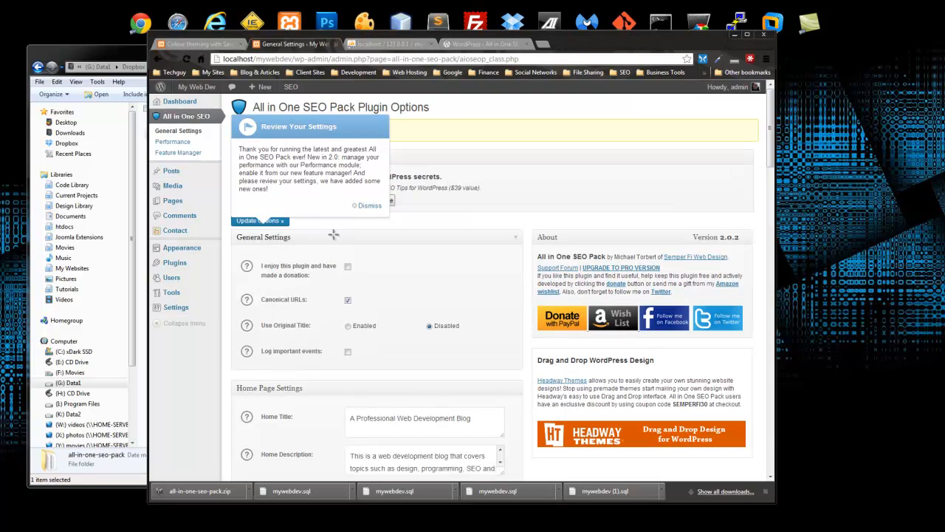
- Load the My Web Dev home page at localhost/mywebdev in place of the open blog post
click(388, 44)
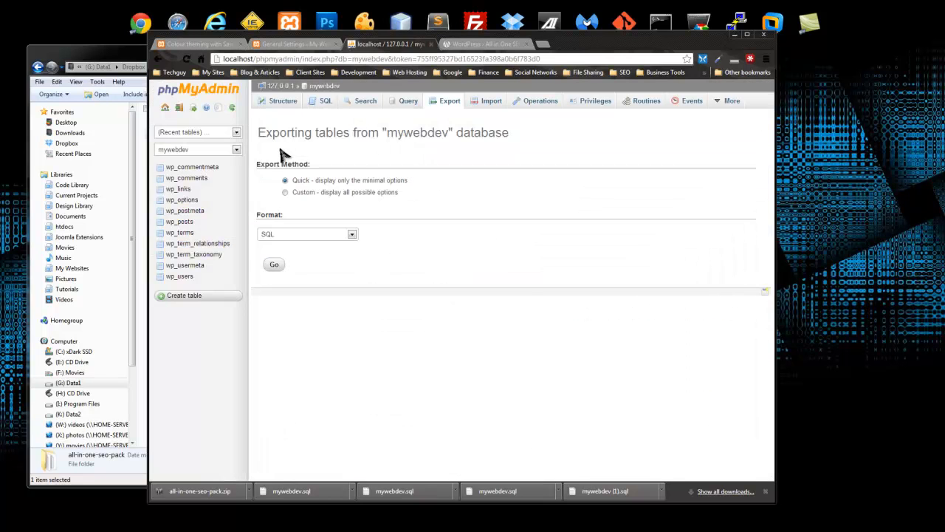
click(299, 44)
click(221, 44)
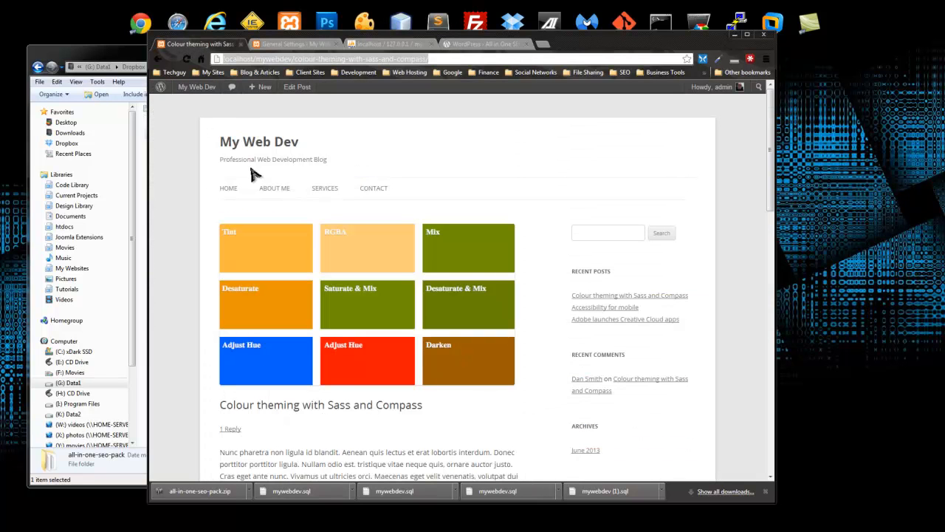
key(Return)
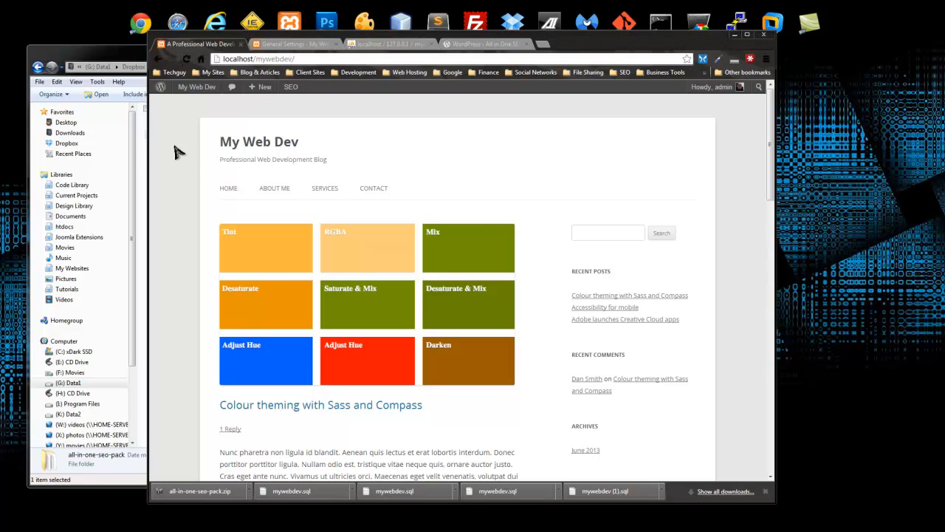
- View the home page's source, examine its meta description and keywords lines, and close the source view
key(ctrl+u)
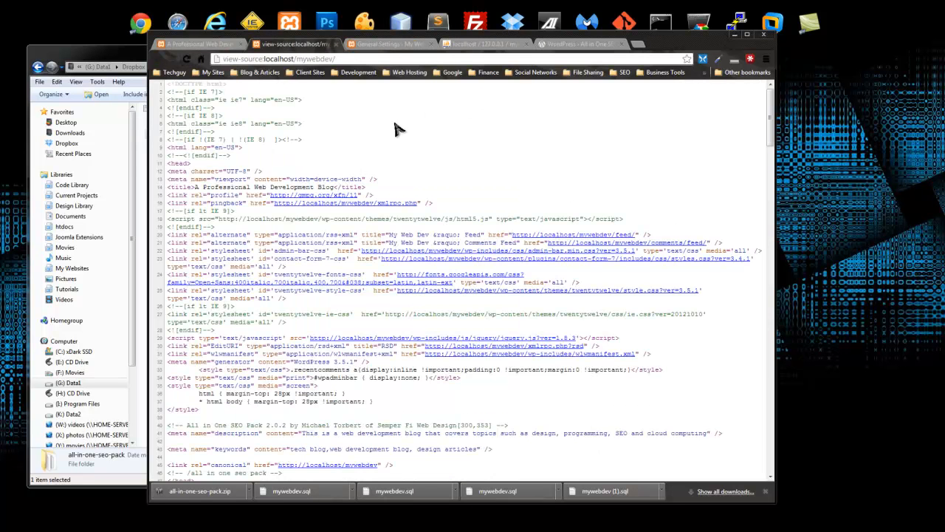
scroll(396, 130, down, 3)
scroll(397, 130, down, 3)
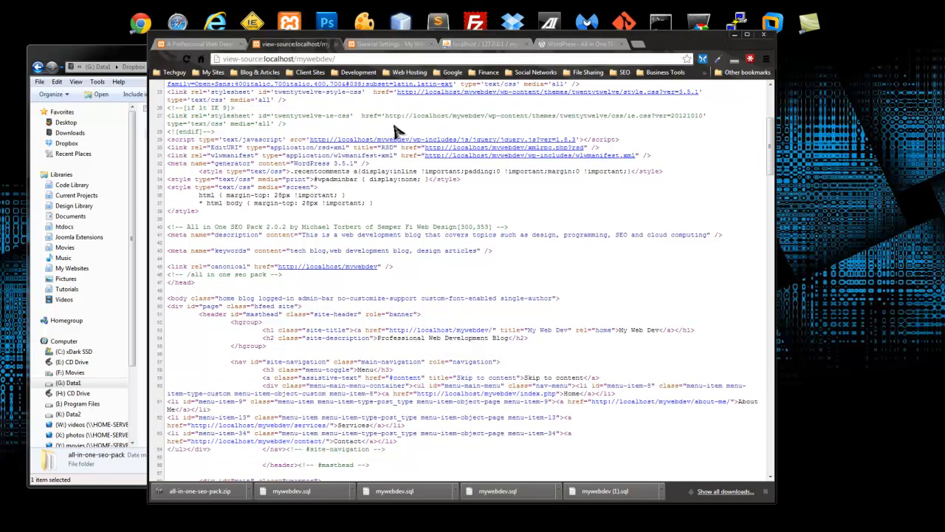
drag(166, 234, 743, 238)
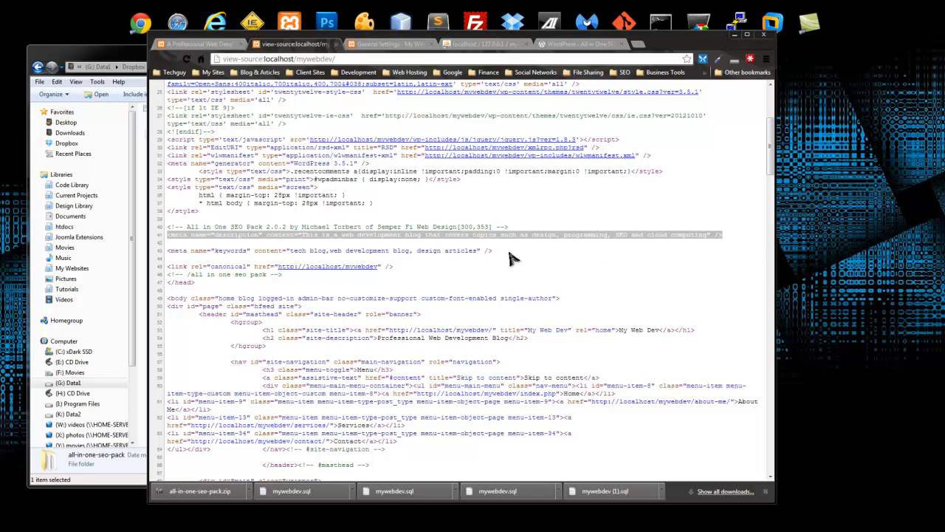
click(484, 264)
drag(492, 251, 173, 250)
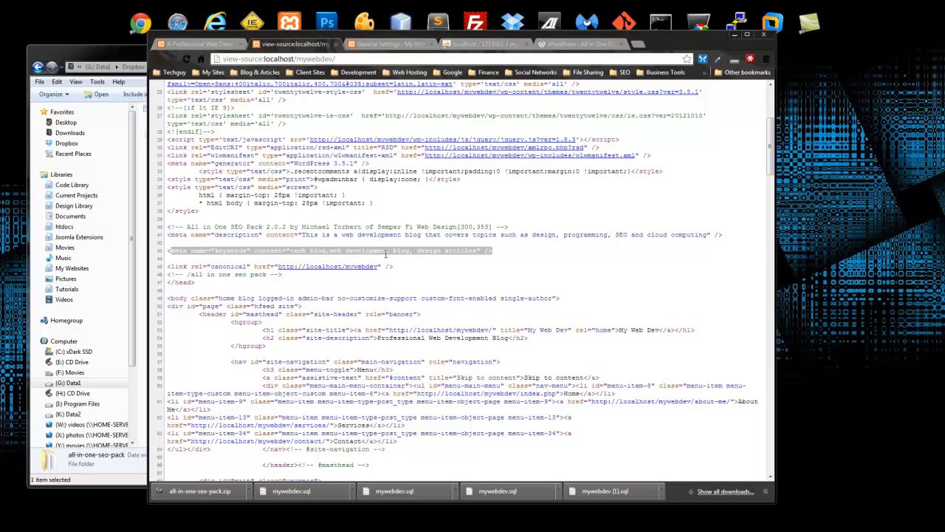
click(335, 44)
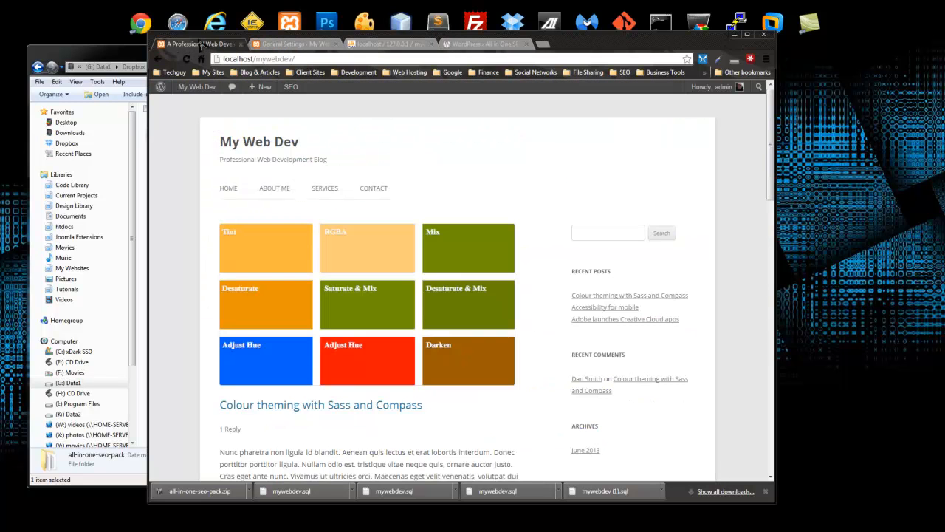
- Open the site's About Me page and return to the All in One SEO General Settings page
click(275, 190)
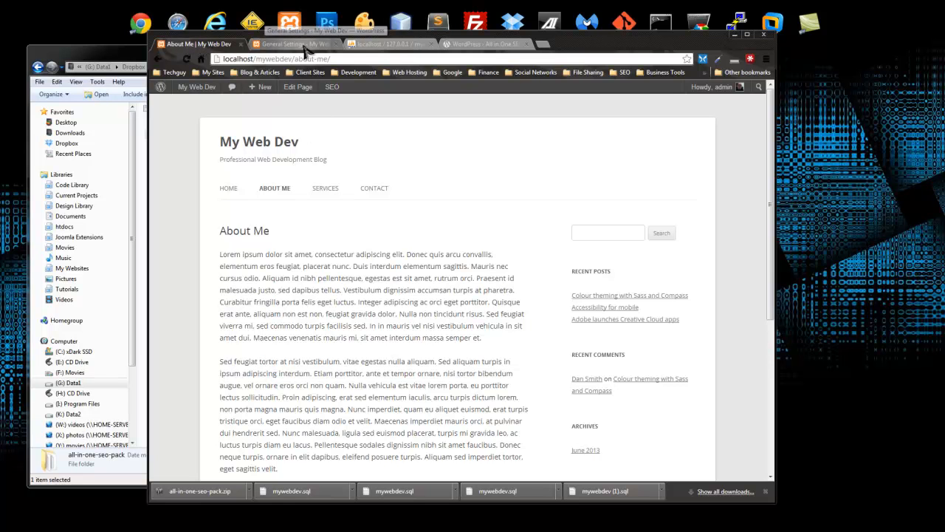
click(280, 49)
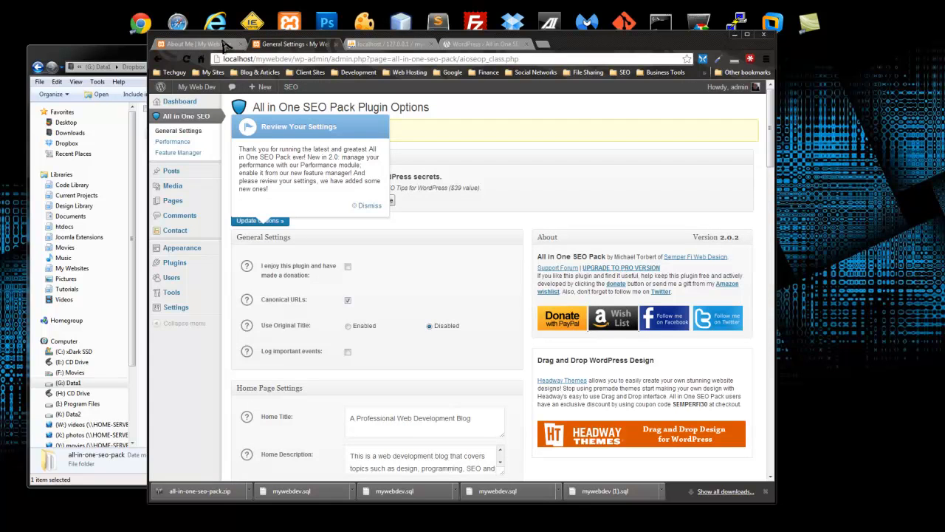
- Cut the %blog_title% tag and its separator from the Page Title Format under Title Settings, leaving only %page_title%
scroll(309, 259, down, 2)
scroll(309, 258, down, 7)
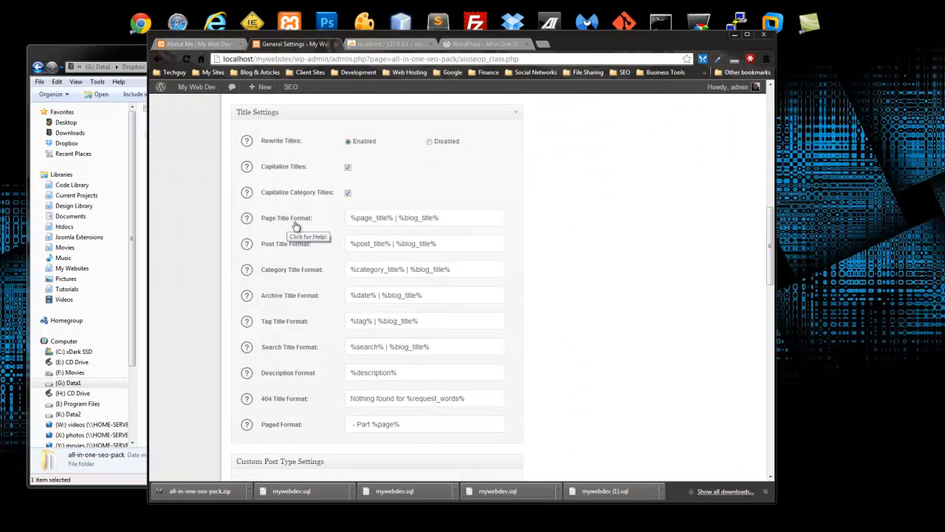
drag(445, 217, 415, 217)
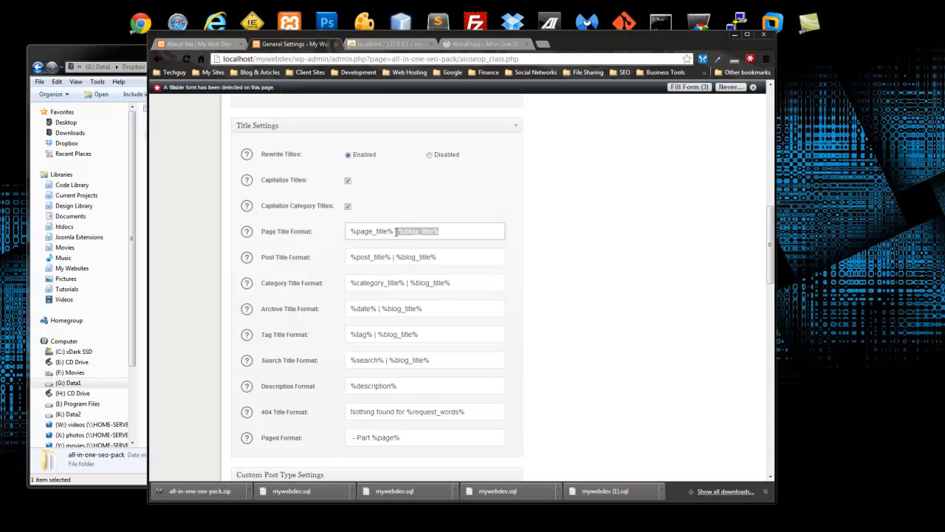
right_click(421, 230)
click(449, 276)
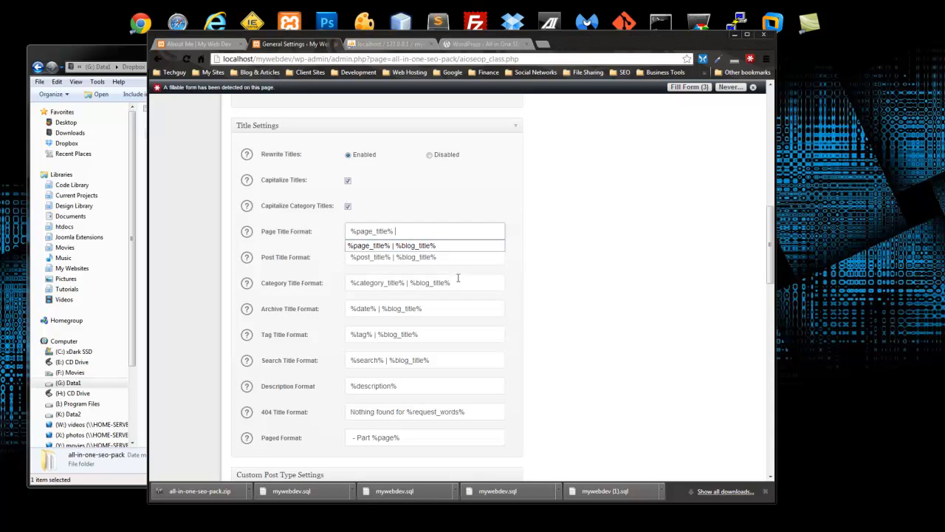
- Save the plugin options and reload the site's About Me page to check its browser title
key(Return)
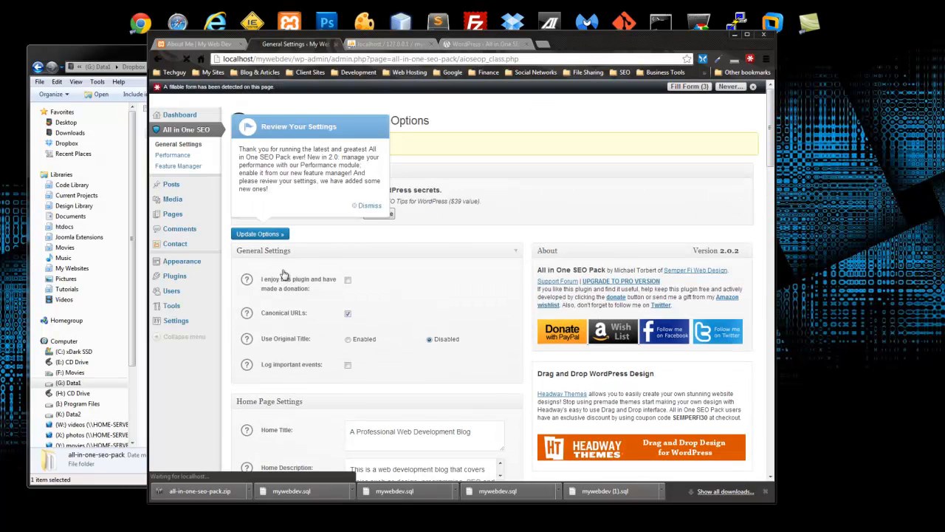
click(199, 44)
click(186, 59)
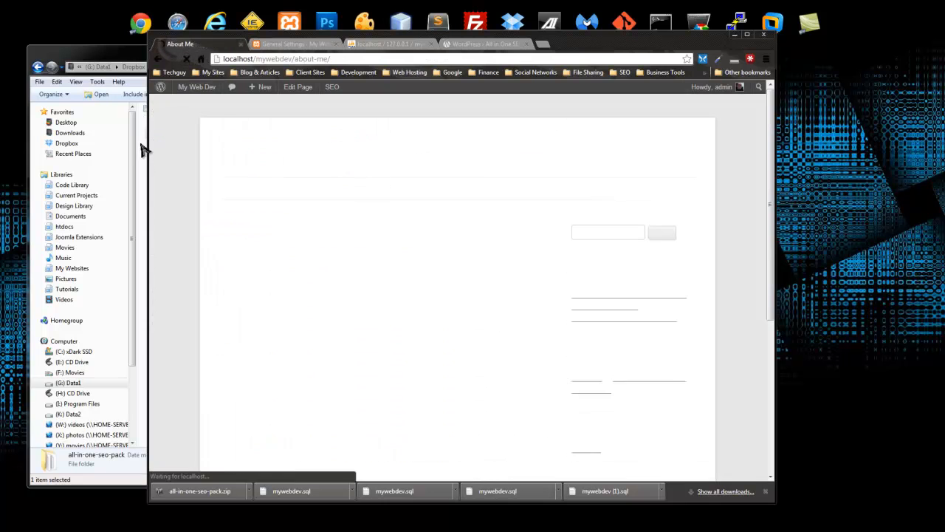
- Set the Page Title Format in the All in One SEO settings to "%blog_title% | %page_title%"
click(292, 44)
scroll(439, 249, down, 3)
scroll(456, 248, down, 2)
scroll(456, 247, up, 1)
scroll(456, 247, down, 5)
click(354, 219)
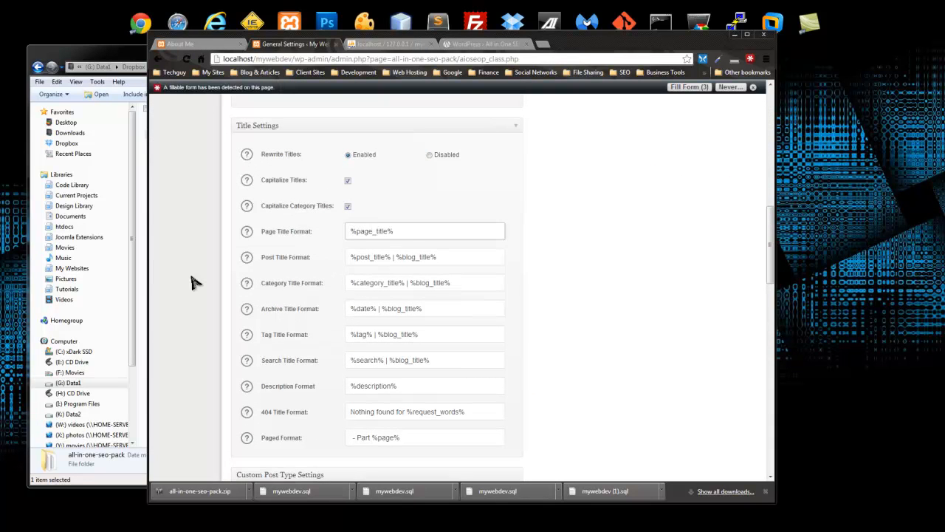
key(ctrl+v)
key(BackSpace)
key(BackSpace)
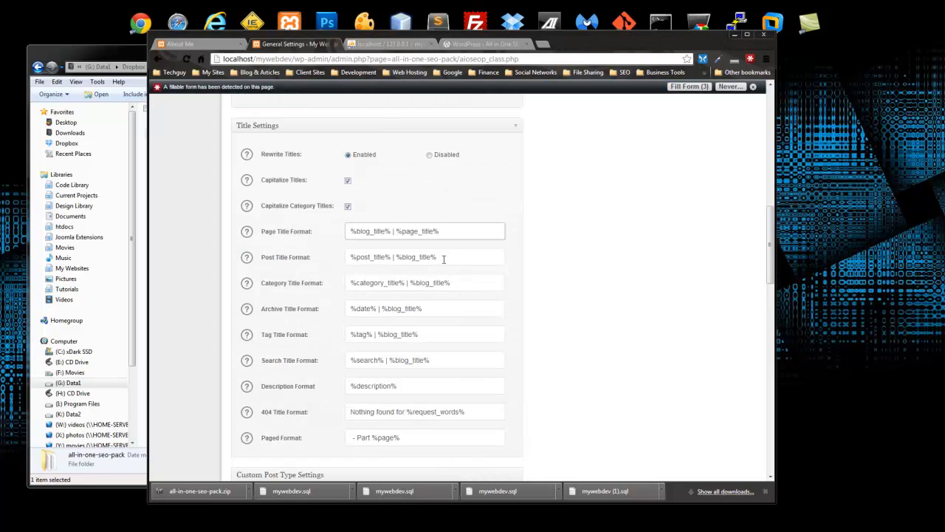
- Set the Post Title Format to "%blog_title% | %post_title%"
drag(441, 257, 408, 257)
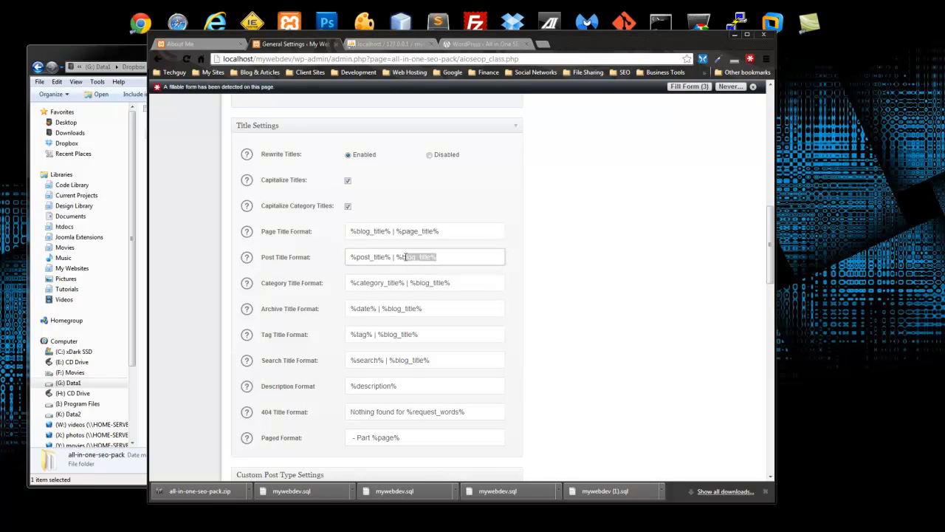
click(352, 257)
key(ctrl+v)
text(|)
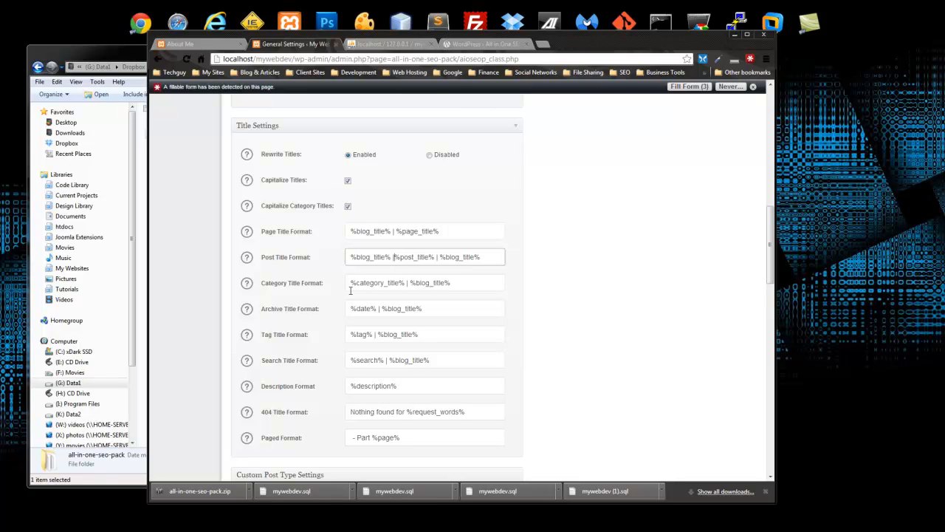
drag(486, 256, 418, 282)
key(BackSpace)
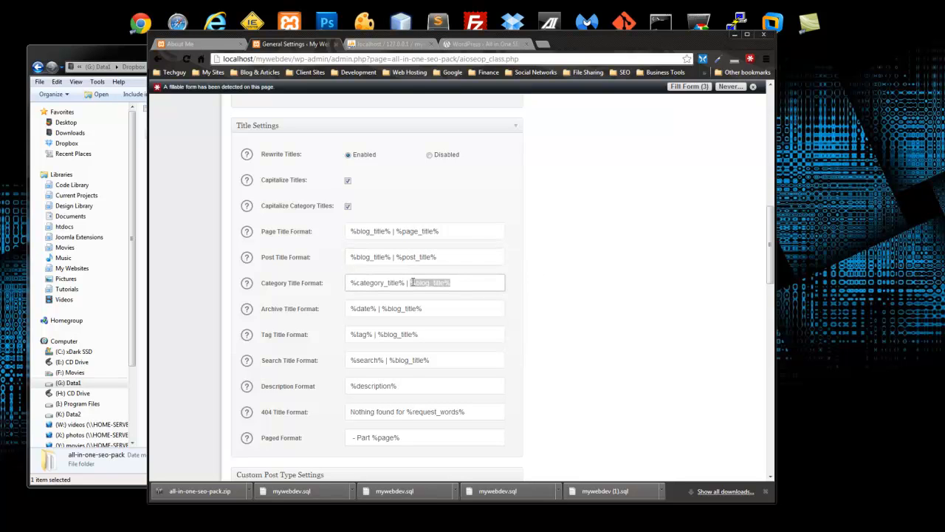
- Set the Category Title Format to "%blog_title% | %category_title%" and save the plugin options
key(BackSpace)
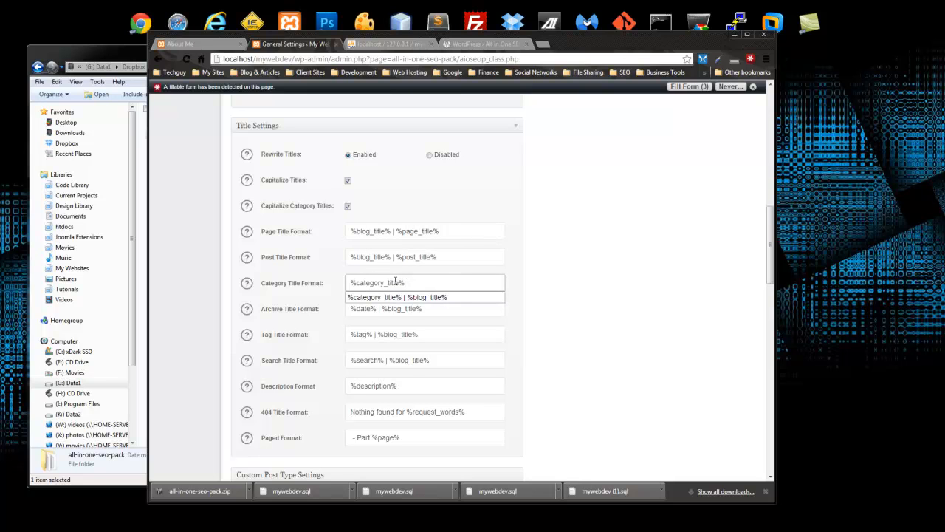
key(Home)
key(ctrl+v)
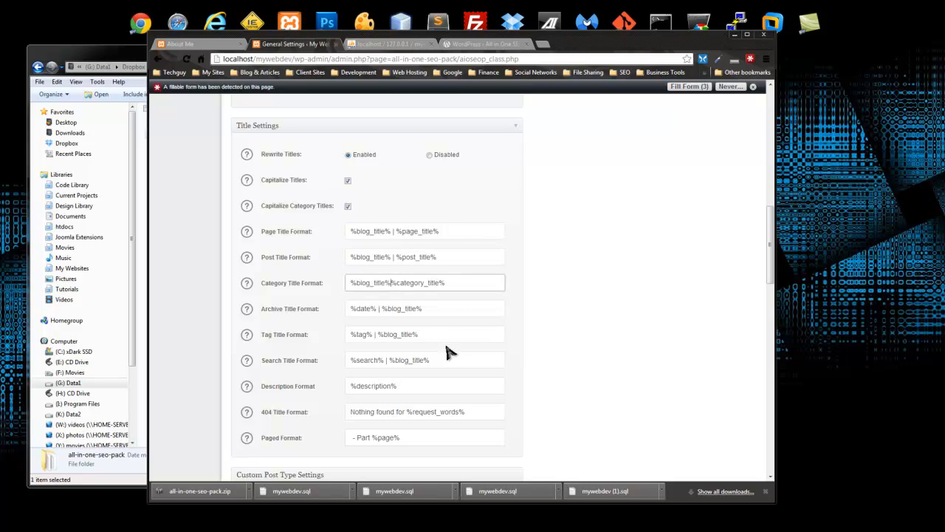
text(|)
scroll(568, 295, up, 3)
scroll(556, 294, up, 5)
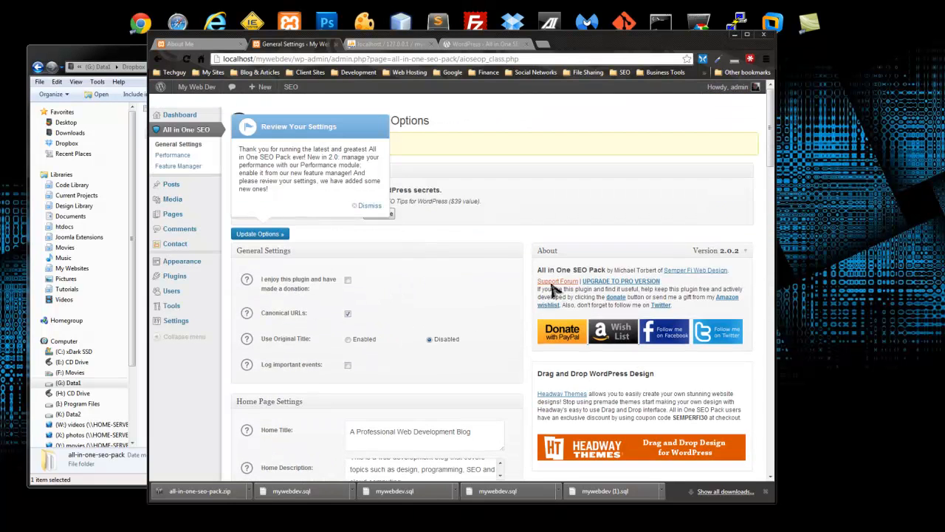
click(263, 235)
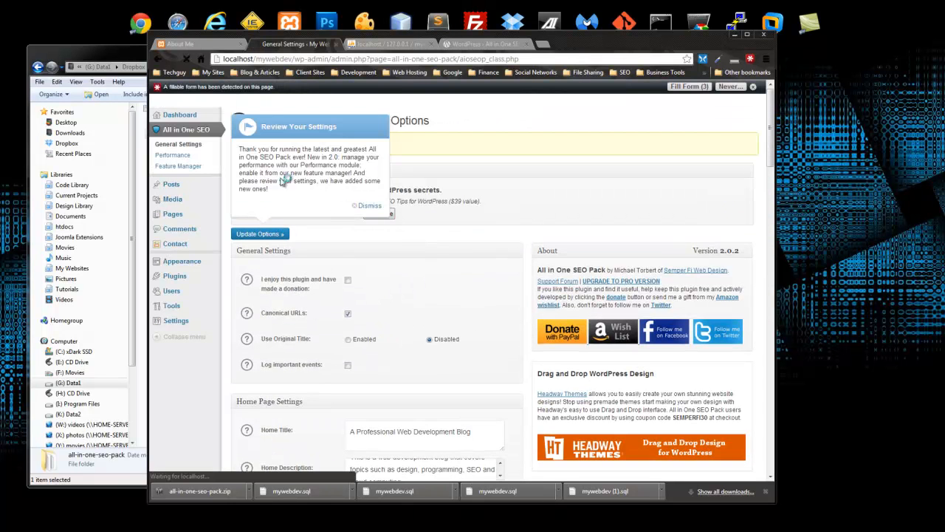
- Reload the open site page, check the title of the "Colour theming with Sass and Compass" post, and go to the home page
click(200, 45)
click(187, 61)
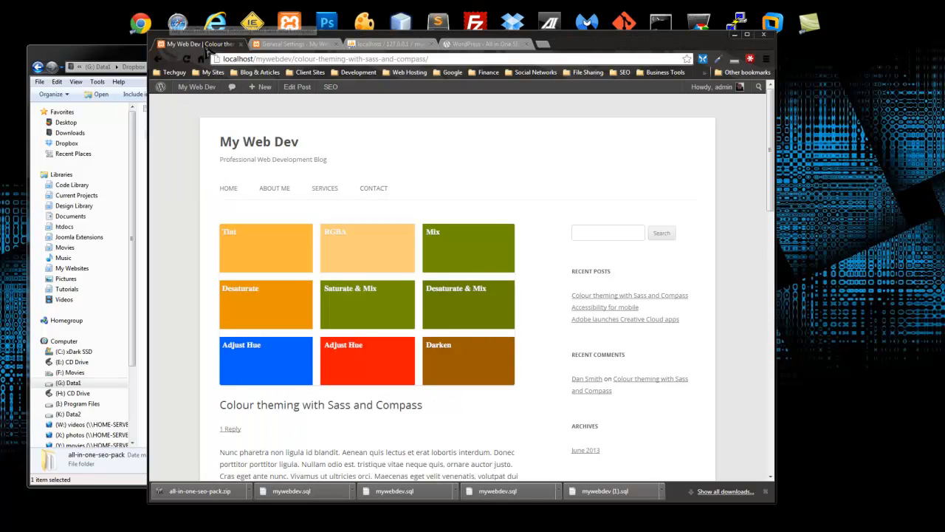
click(249, 142)
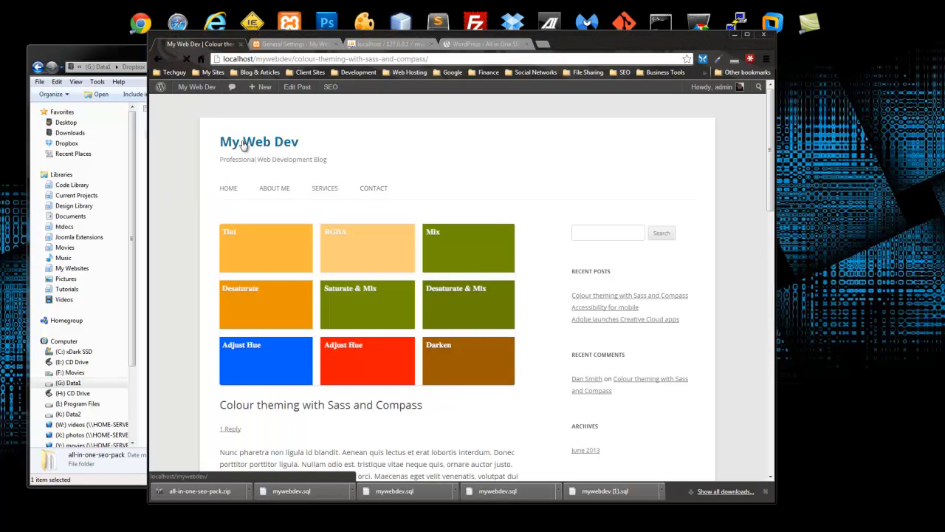
- Copy "%blog_title% |" from the Page Title Format and insert it in front of the Home Title text
click(281, 46)
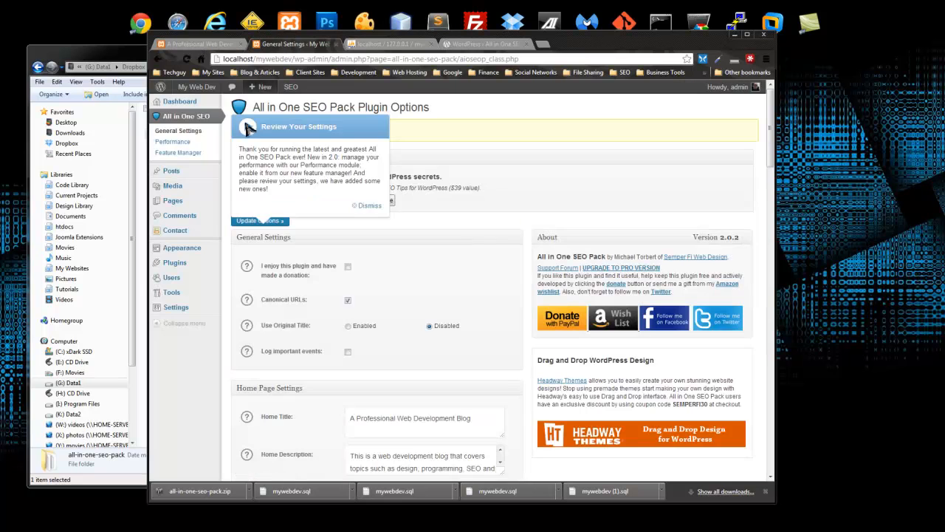
scroll(417, 304, down, 15)
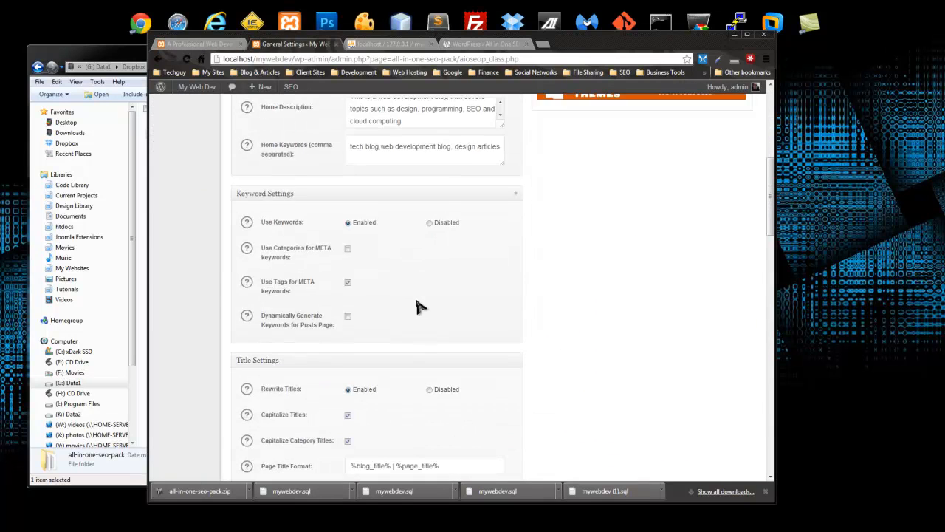
scroll(419, 299, up, 2)
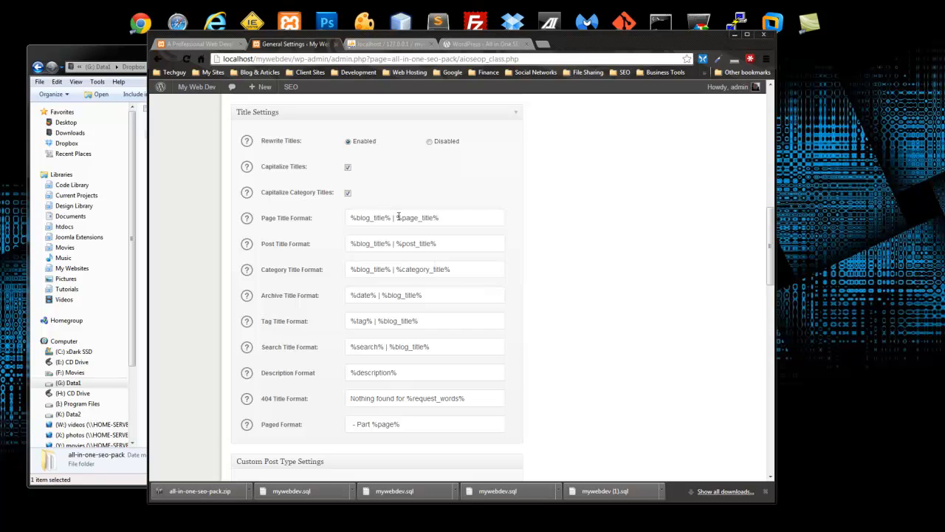
drag(397, 217, 336, 227)
key(ctrl+c)
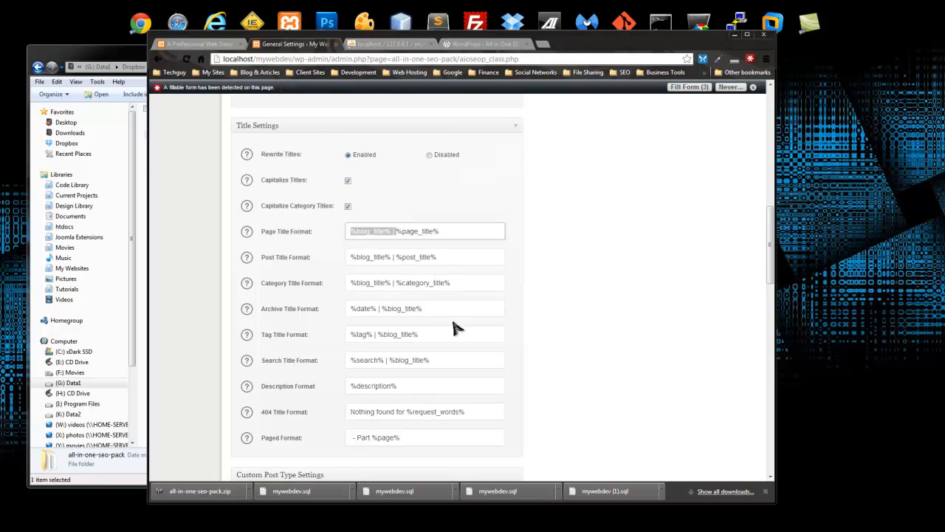
scroll(456, 323, up, 12)
scroll(456, 322, down, 2)
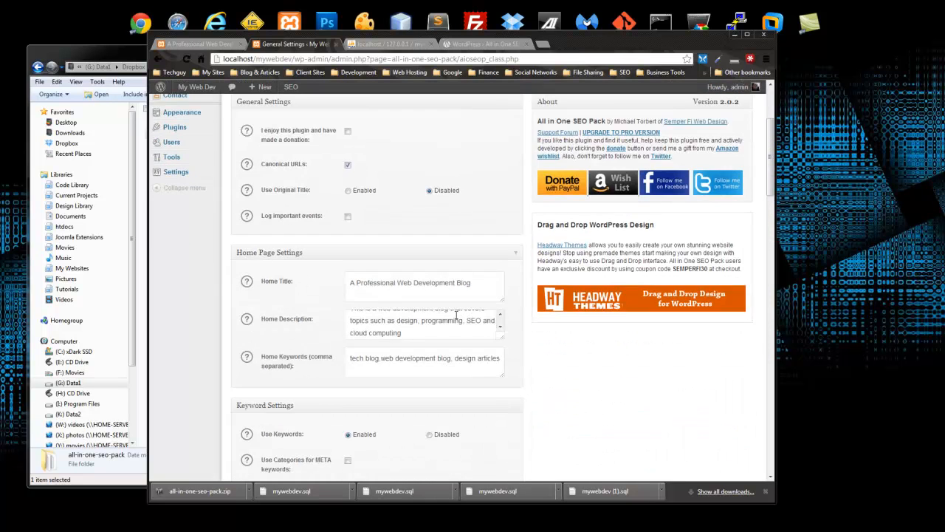
scroll(456, 316, down, 2)
scroll(453, 312, up, 2)
click(351, 281)
key(ctrl+v)
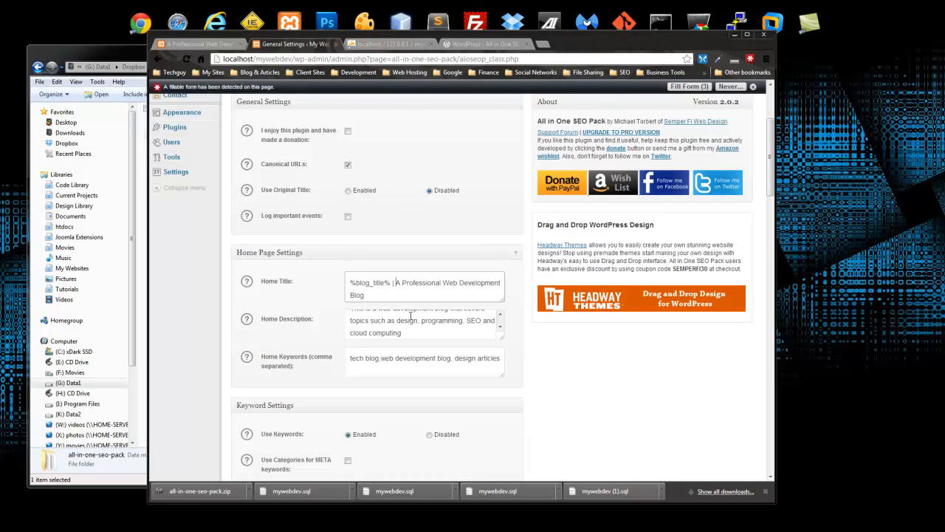
- Save the options with the %blog_title% tag in the Home Title and reload the My Web Dev home page
key(Return)
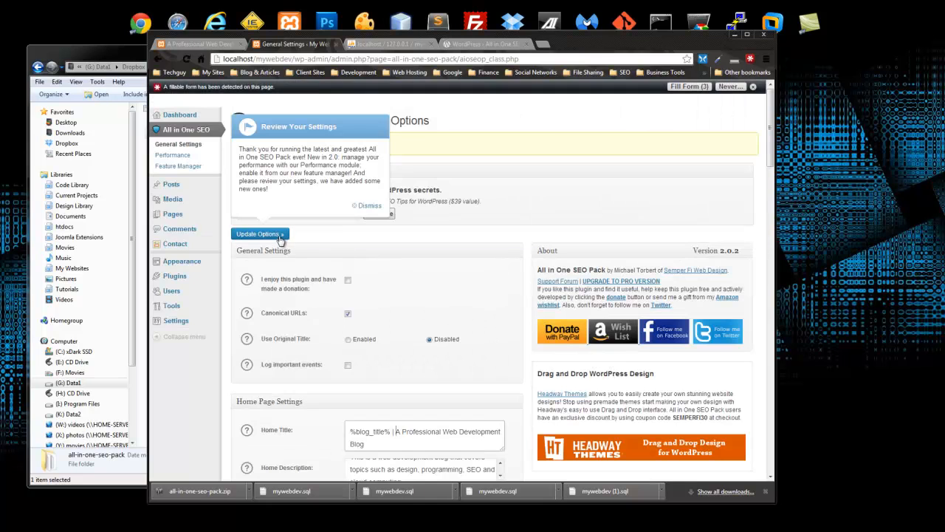
click(193, 43)
click(186, 59)
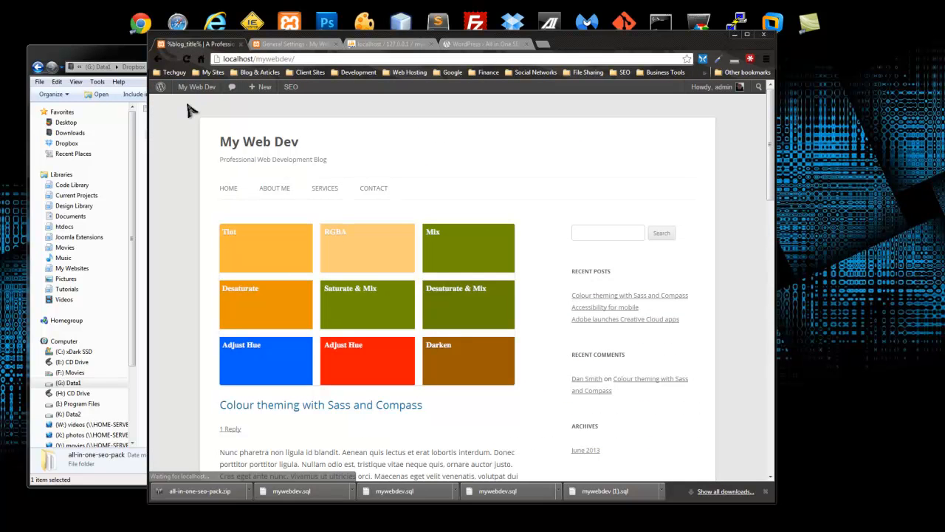
- Replace the tag in the Home Title with the literal site name so it reads "My Web Dev | A Professional Web Development Blog"
click(294, 45)
scroll(350, 284, down, 3)
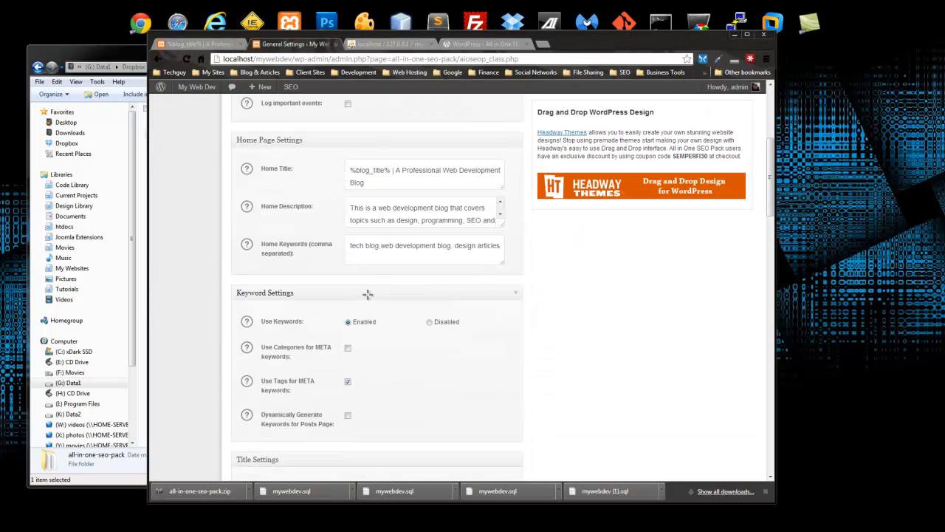
drag(396, 170, 347, 171)
key(BackSpace)
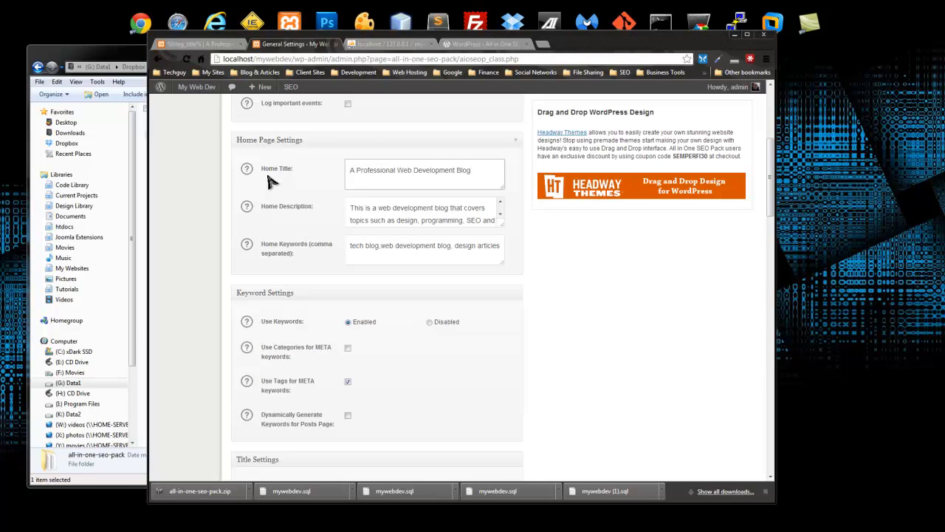
text(My Web )
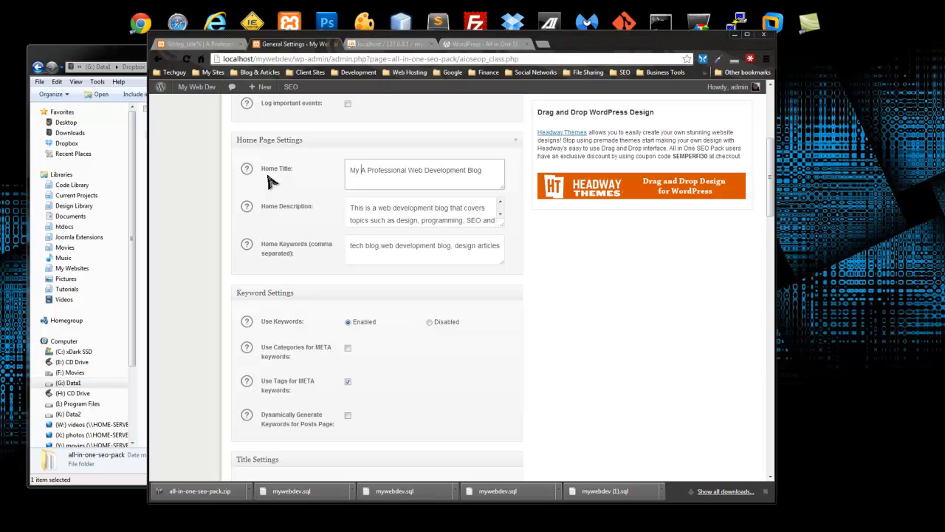
text(Dev)
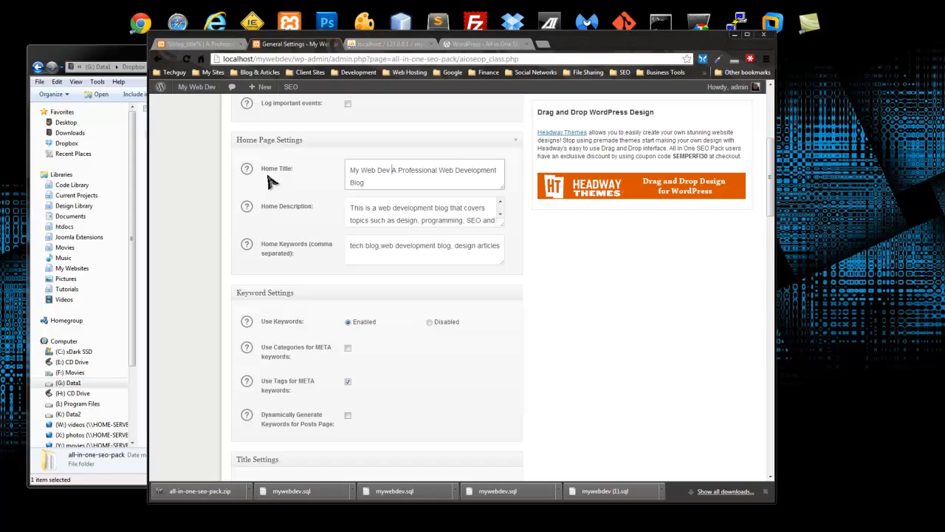
- Save the plugin options and reload the My Web Dev home page to check its browser title
scroll(564, 381, down, 10)
scroll(559, 386, up, 2)
scroll(559, 386, down, 10)
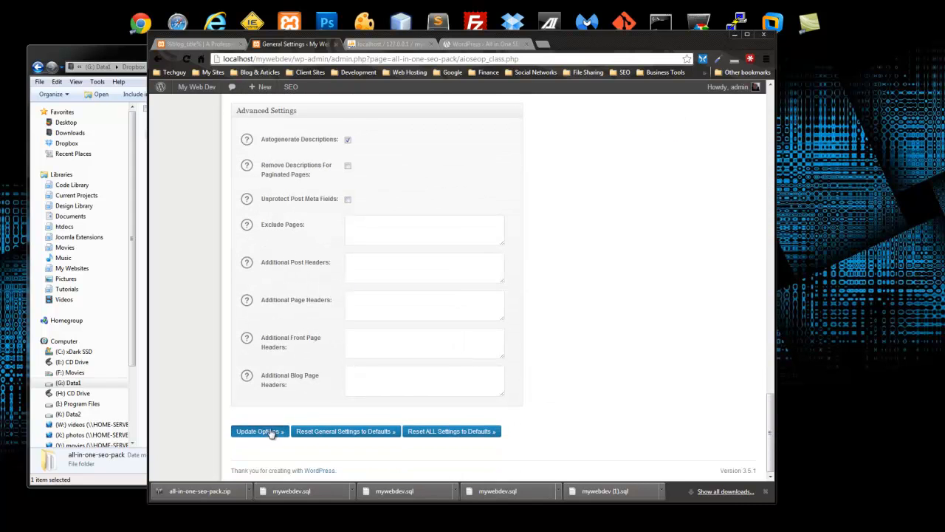
click(270, 434)
click(196, 44)
click(187, 59)
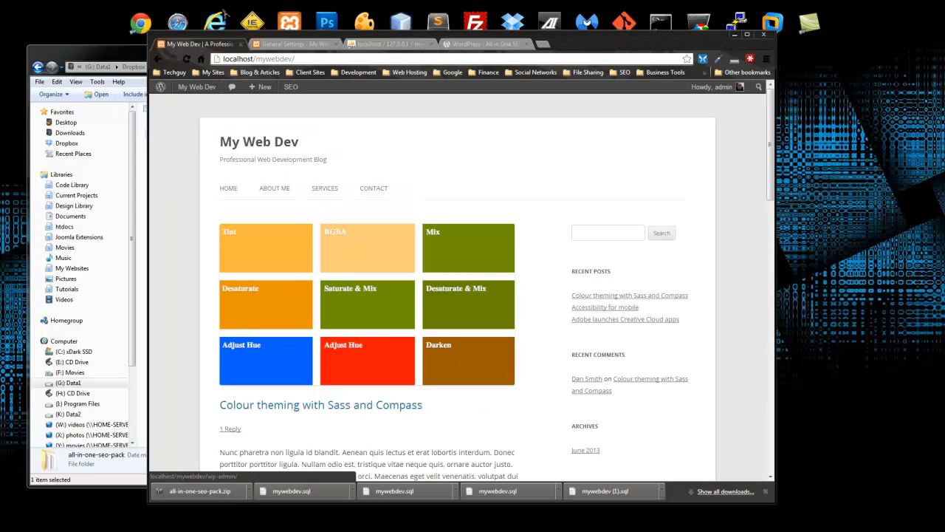
- Return to the plugin settings, dismiss the Review Your Settings notice and open the list of all posts
click(291, 45)
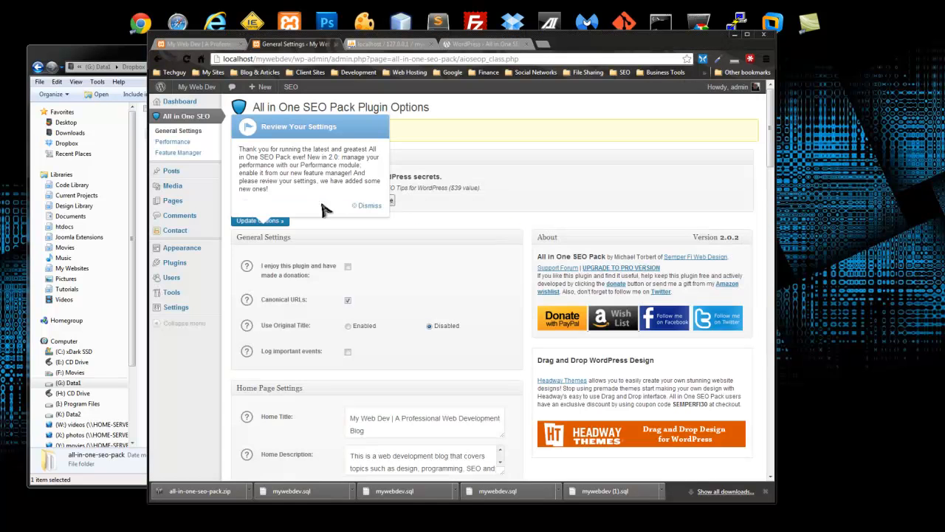
click(364, 210)
click(177, 174)
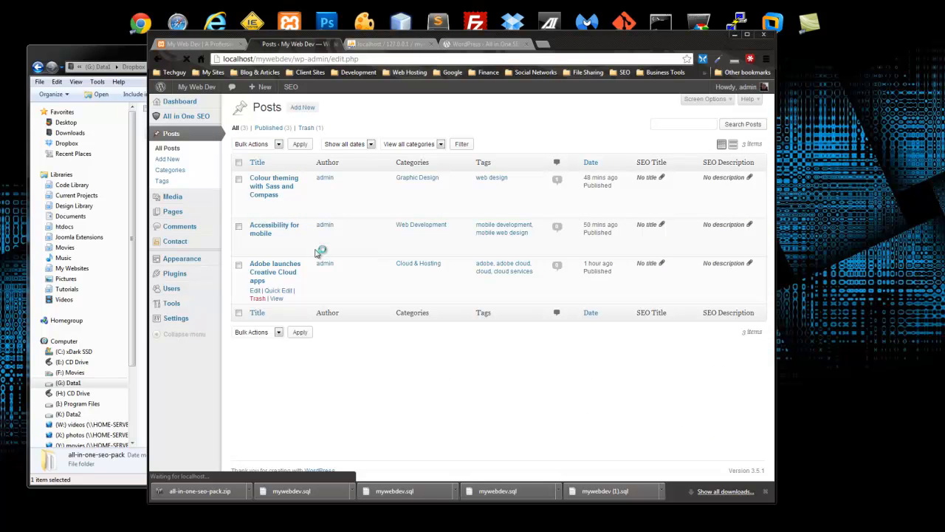
- Open the "Colour theming with Sass and Compass" post for editing and go to its All in One SEO Pack section
click(262, 186)
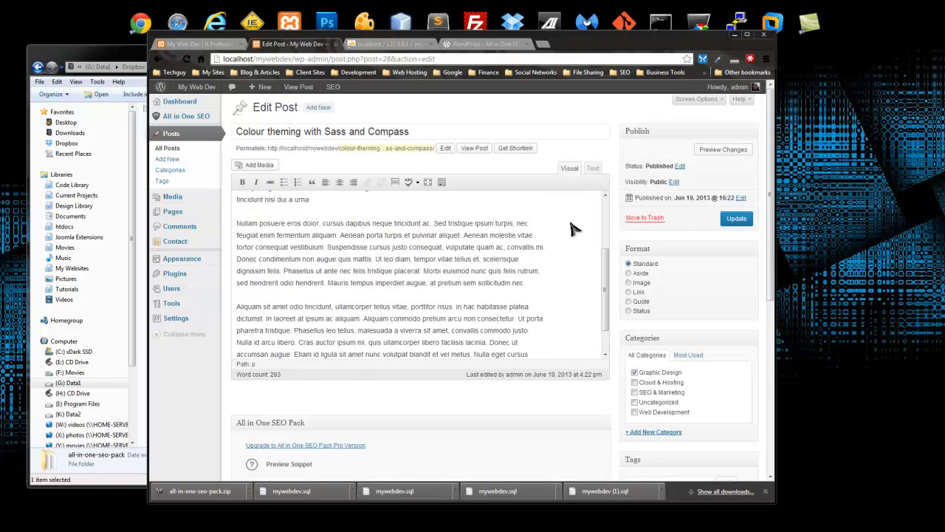
scroll(690, 251, down, 3)
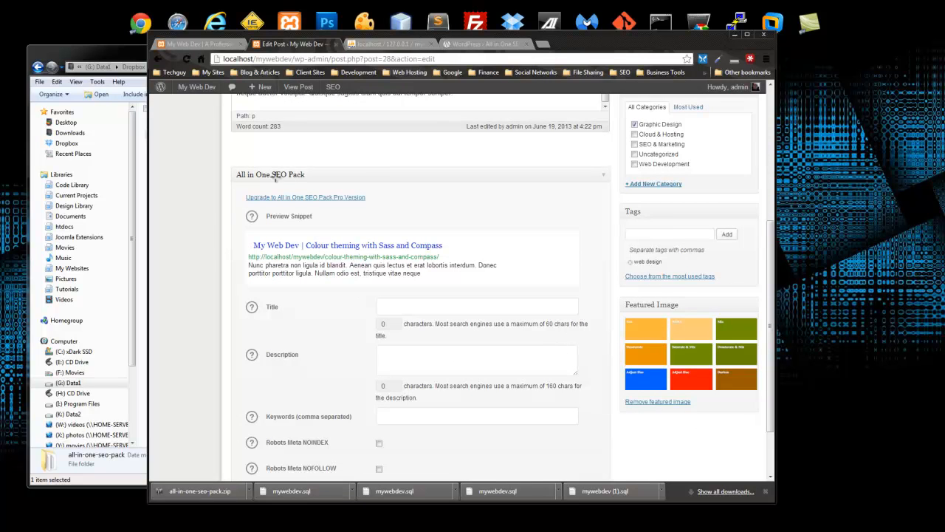
scroll(406, 192, down, 1)
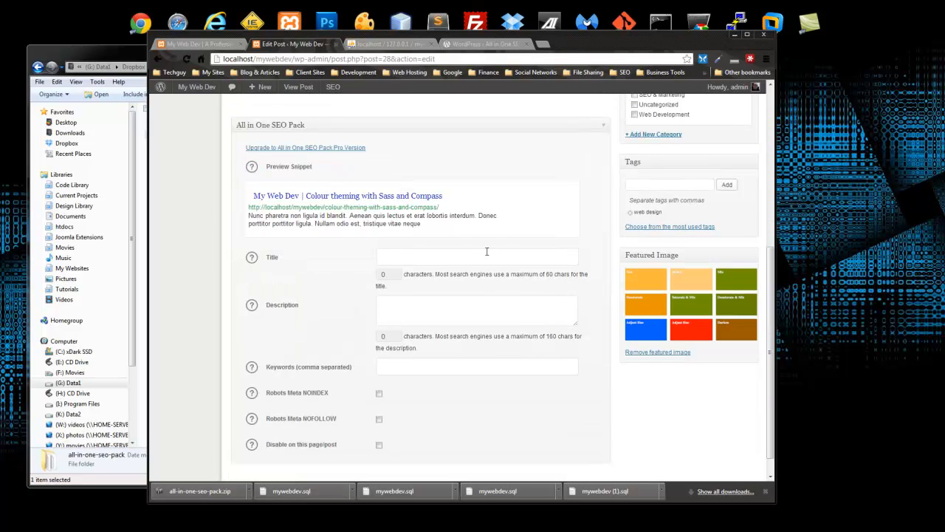
- Enter "Color Theming" as the post's custom title in the All in One SEO Pack section
scroll(414, 273, up, 1)
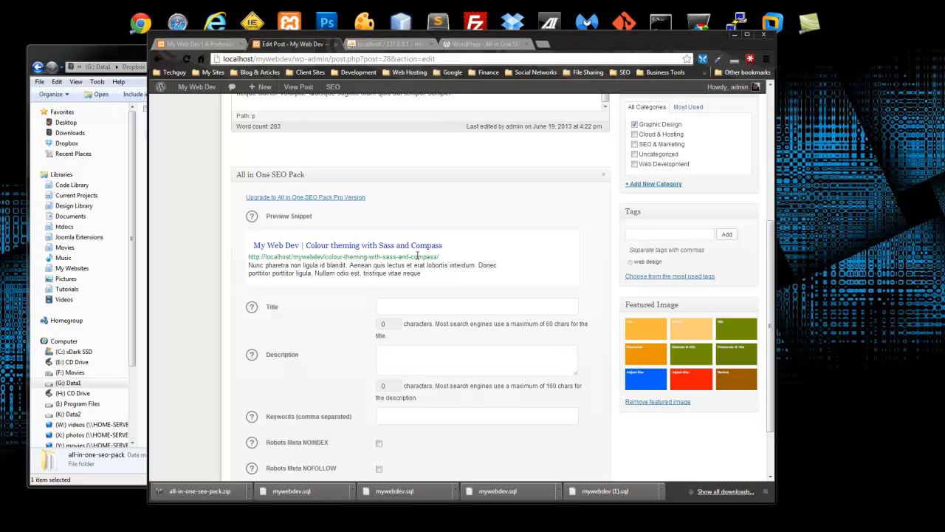
scroll(370, 307, down, 1)
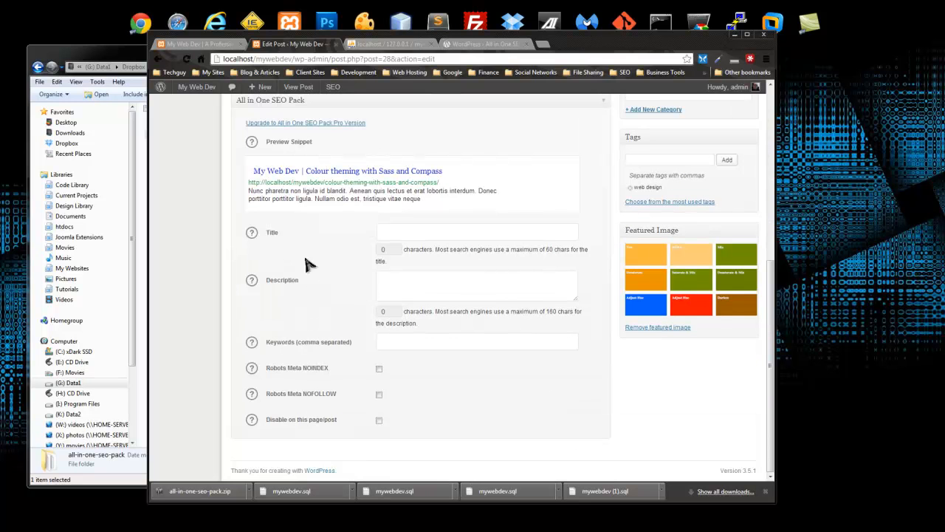
click(401, 235)
scroll(443, 265, up, 5)
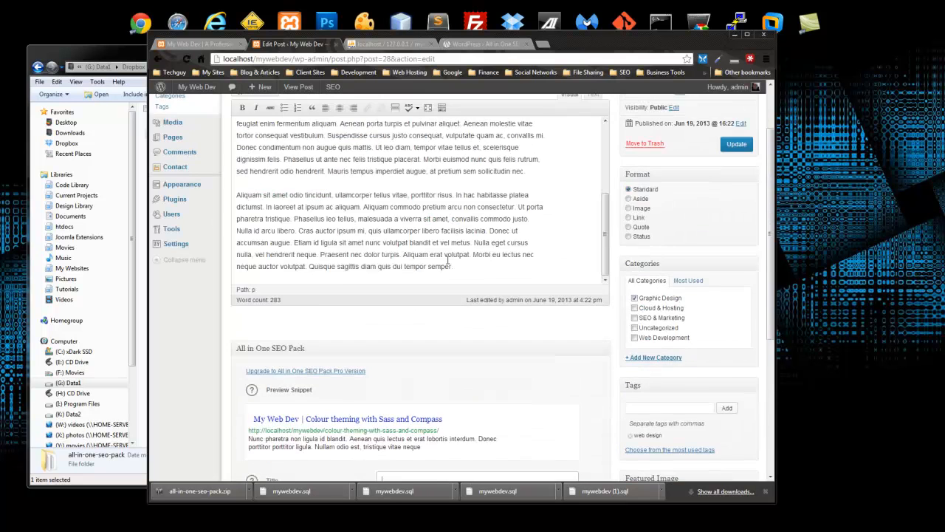
scroll(444, 387, down, 1)
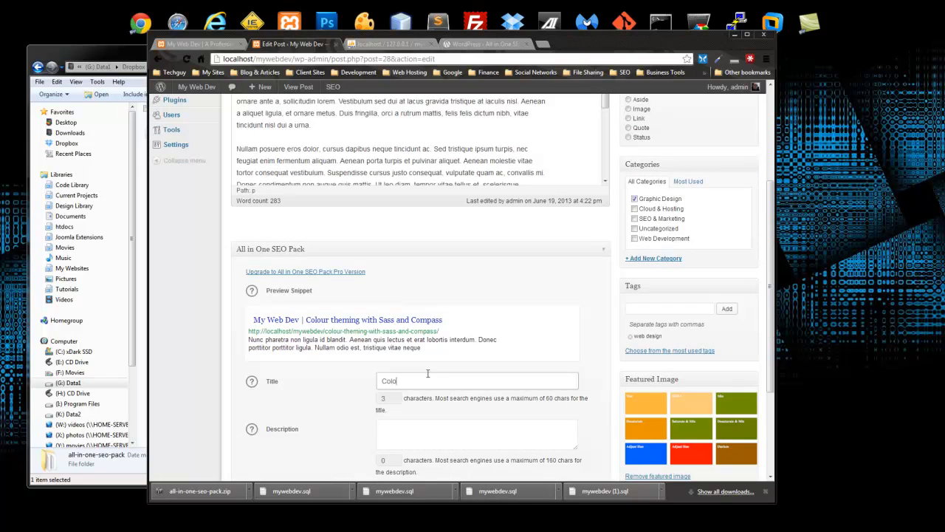
text(me)
scroll(306, 327, down, 2)
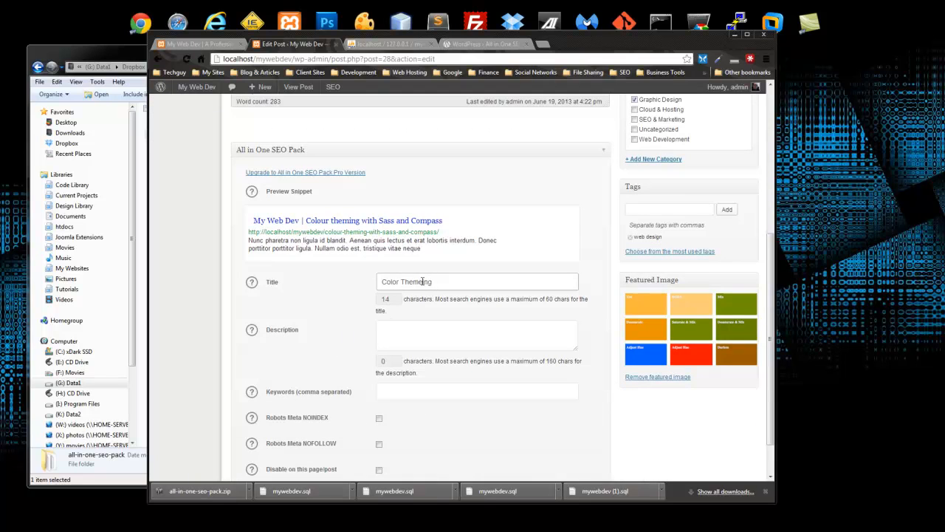
click(282, 298)
- Fill in the post's SEO description with "This is our description" and its keywords with "key1,key2,key3"
click(403, 340)
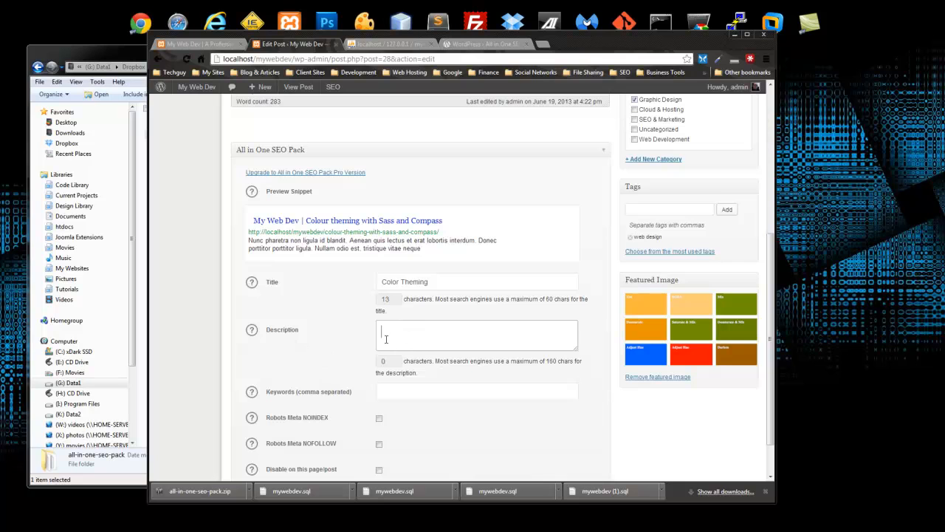
text(This is our description)
scroll(442, 330, down, 1)
click(417, 342)
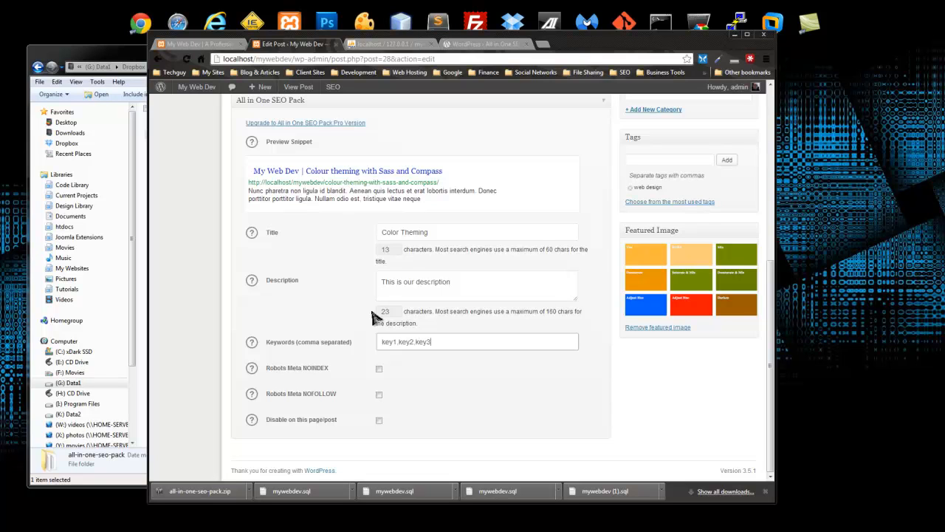
drag(407, 401, 405, 437)
click(435, 389)
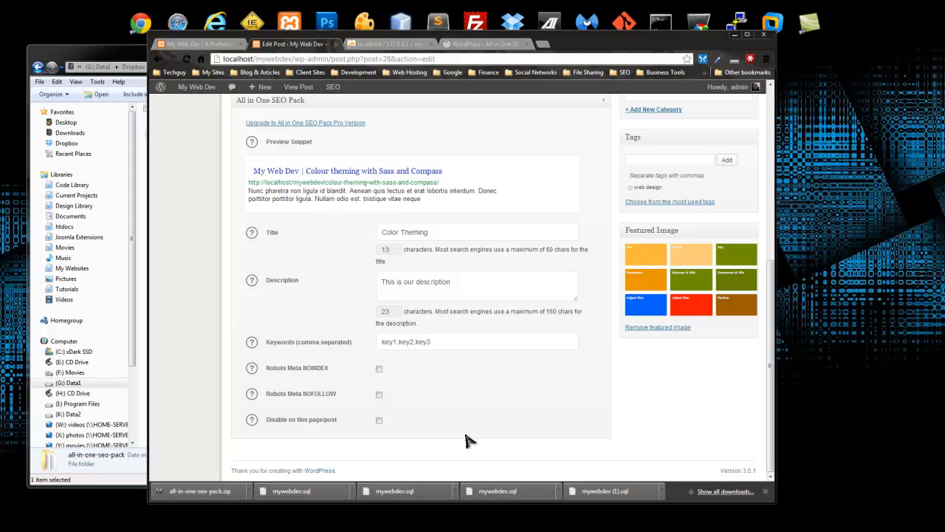
- Update the post and check its preview snippet in the All in One SEO Pack section
scroll(545, 413, up, 4)
scroll(544, 419, down, 4)
scroll(536, 422, up, 4)
click(738, 222)
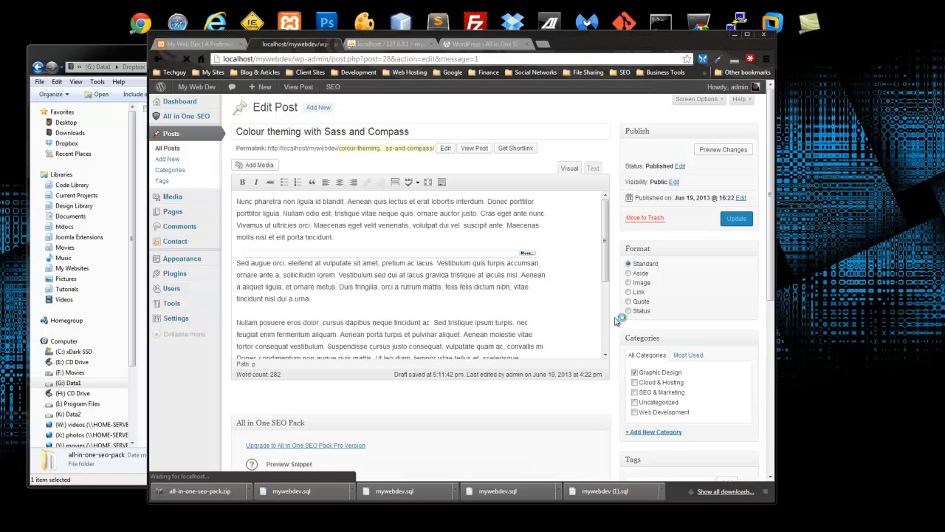
scroll(594, 325, down, 3)
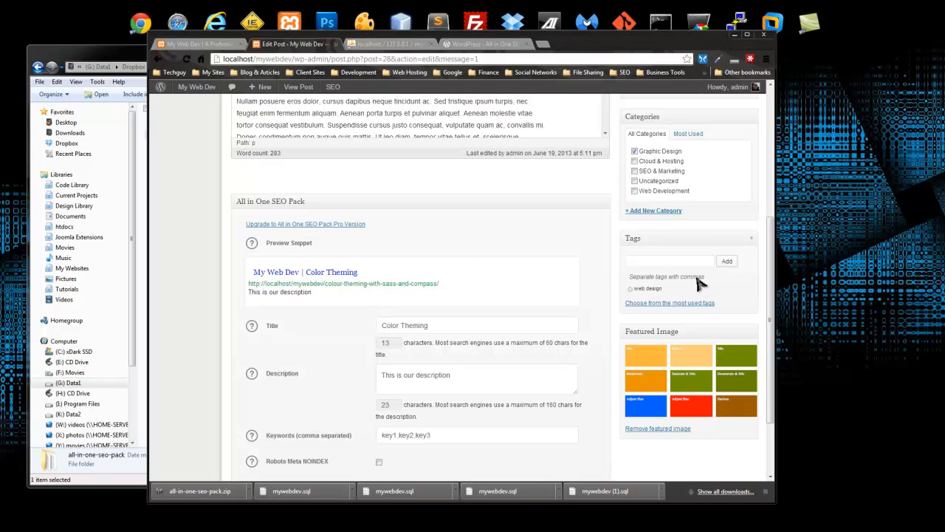
scroll(595, 292, up, 4)
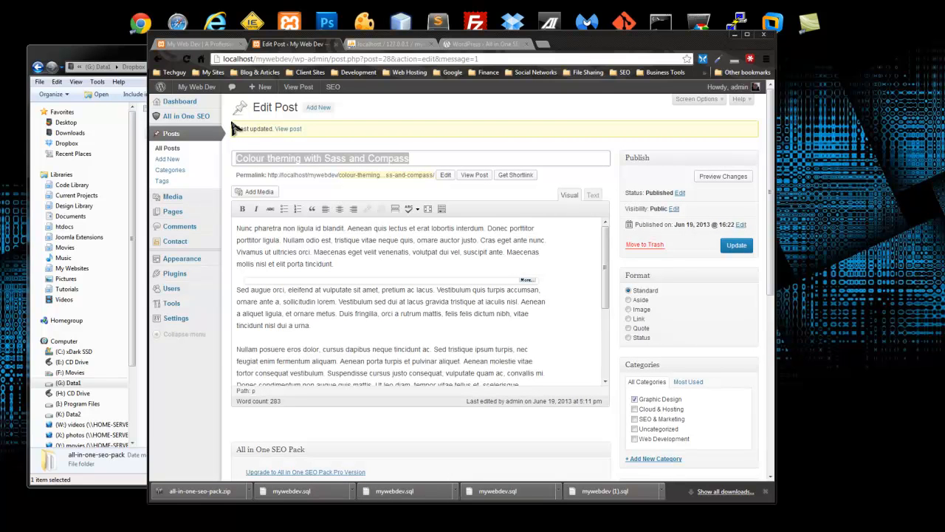
- Open the general settings of the All in One SEO Pack plugin
mouse_move(218, 128)
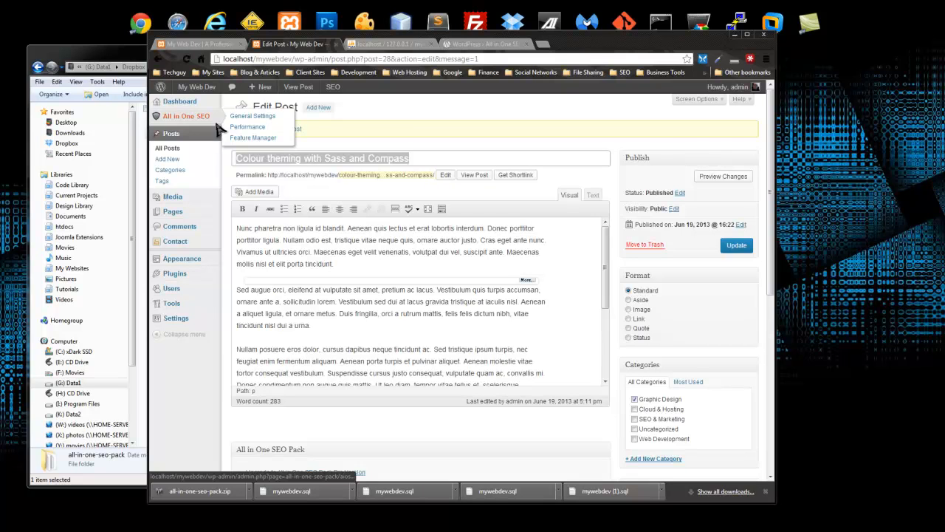
click(184, 120)
click(185, 121)
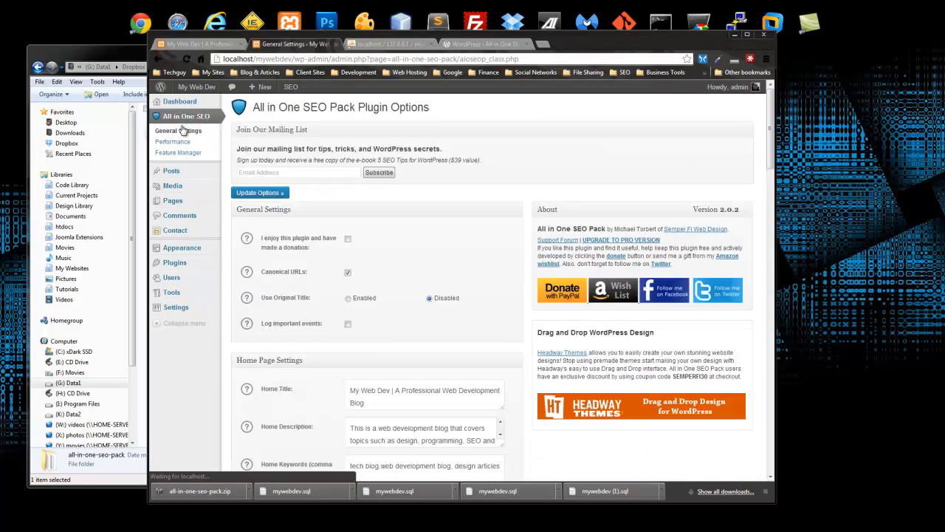